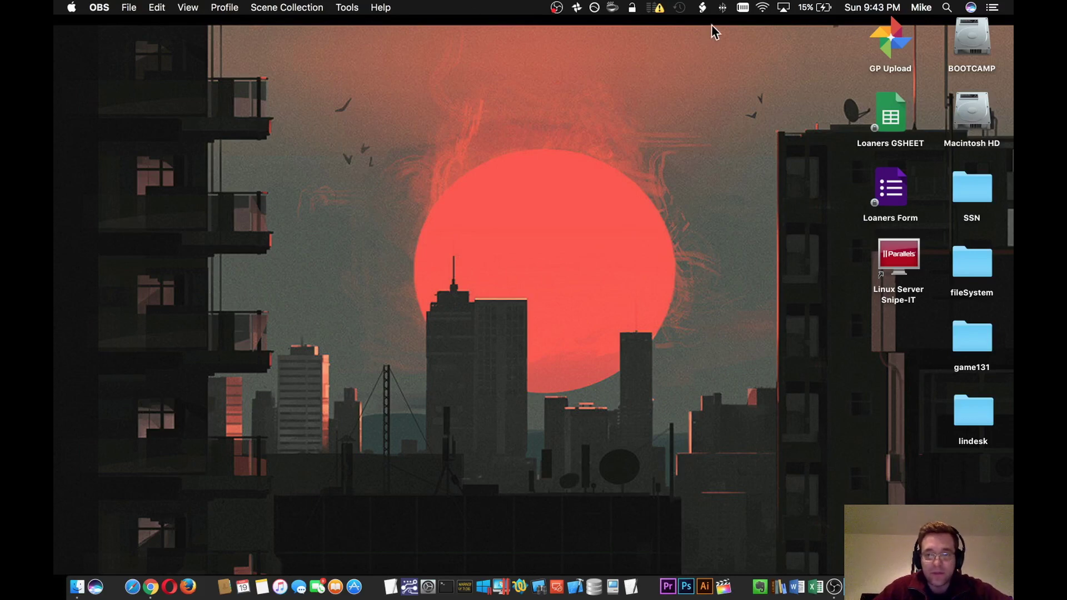
Step: Check the Wi-Fi list, then open Network preferences and show the location choices Automatic and new
left_click(763, 7)
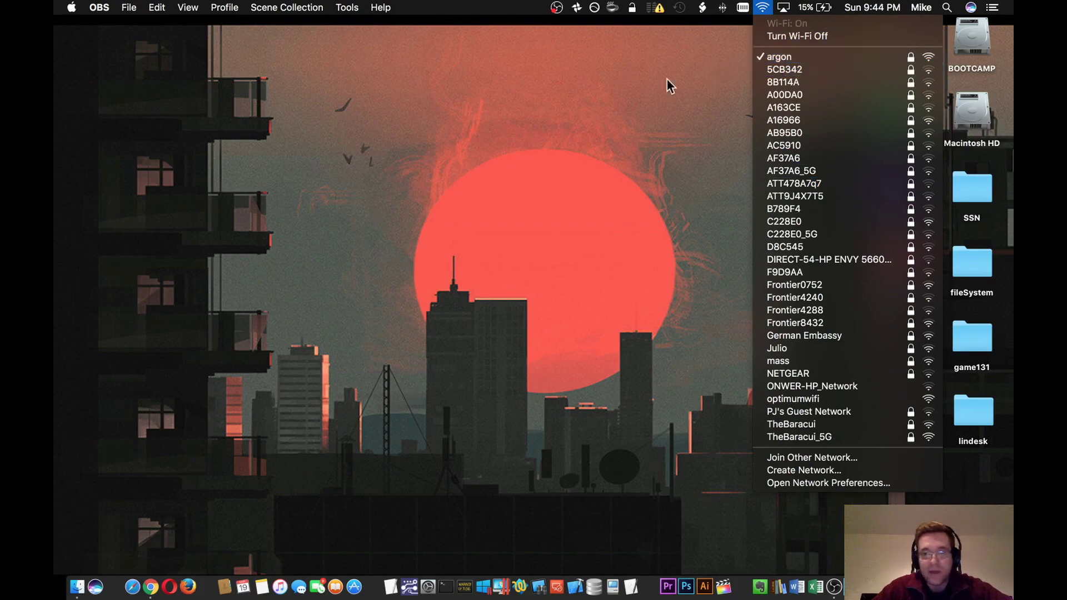
left_click(662, 109)
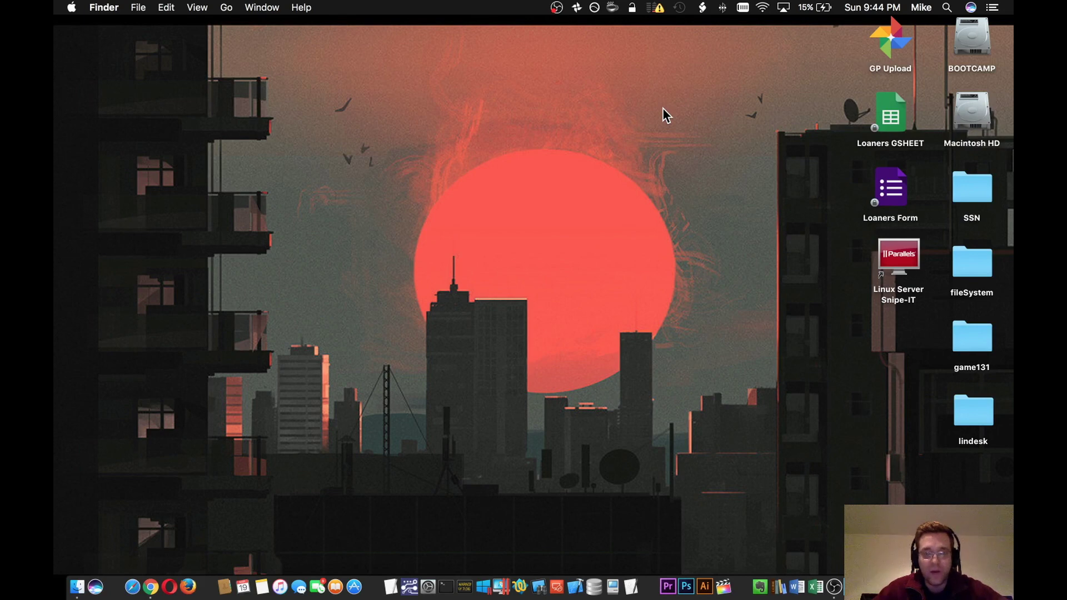
left_click(427, 580)
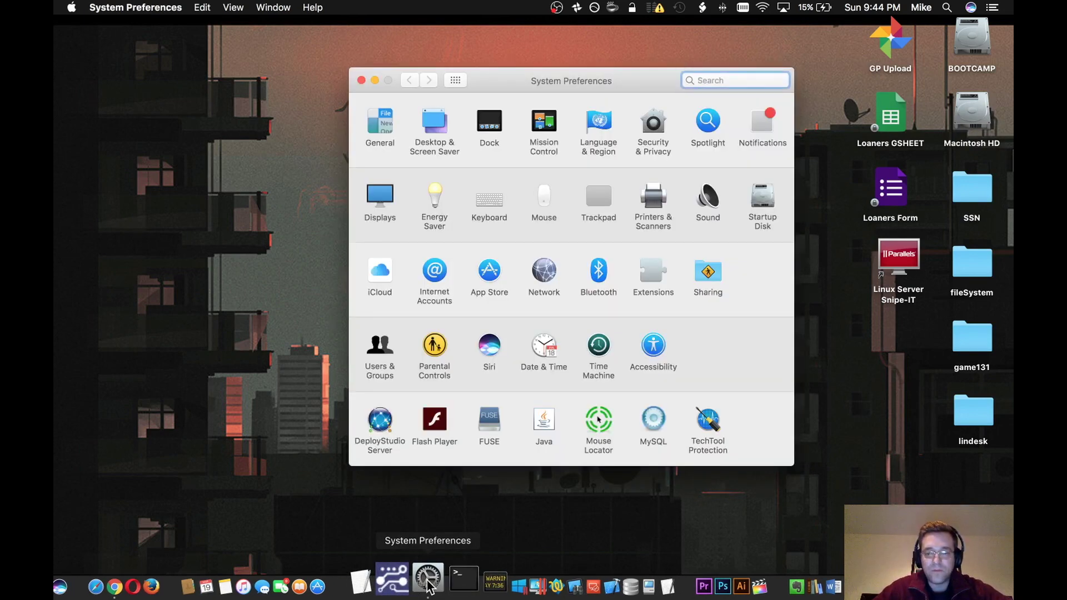
left_click(541, 277)
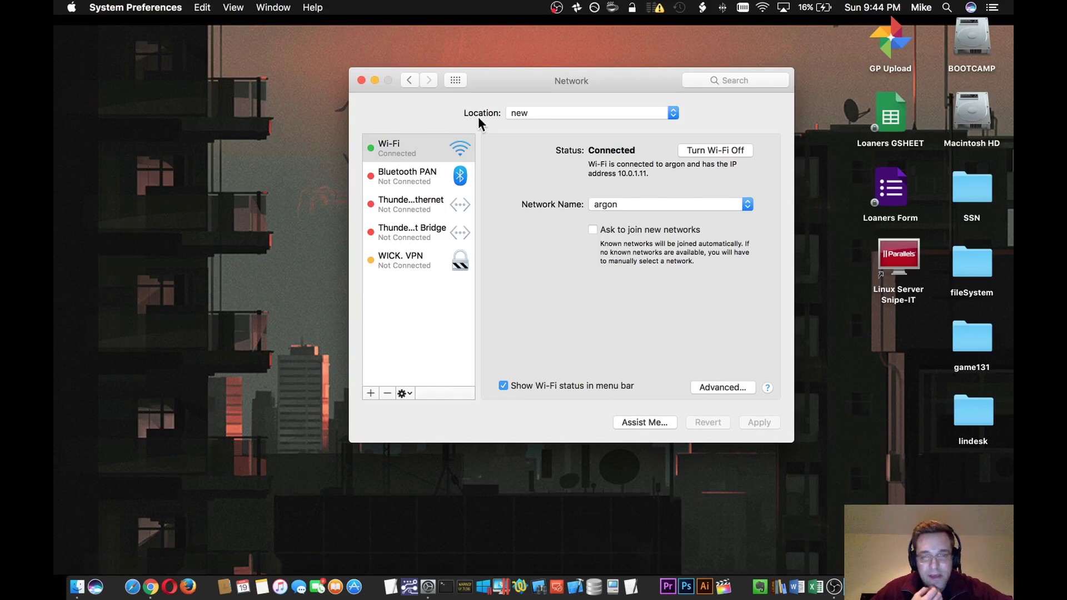
left_click(517, 113)
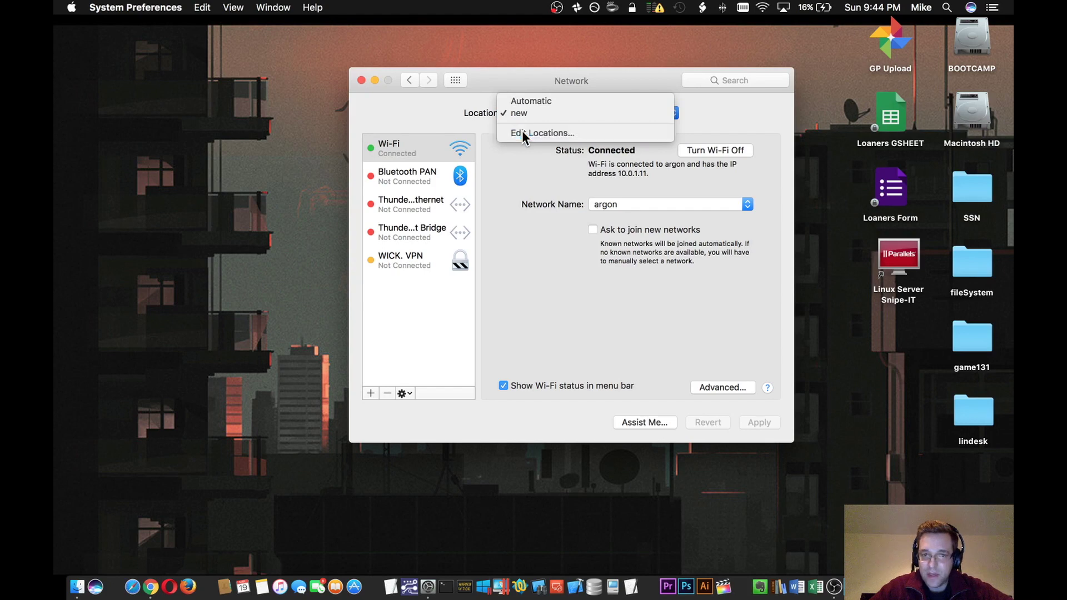
Step: Add a network location named New2 through Edit Locations
left_click(521, 131)
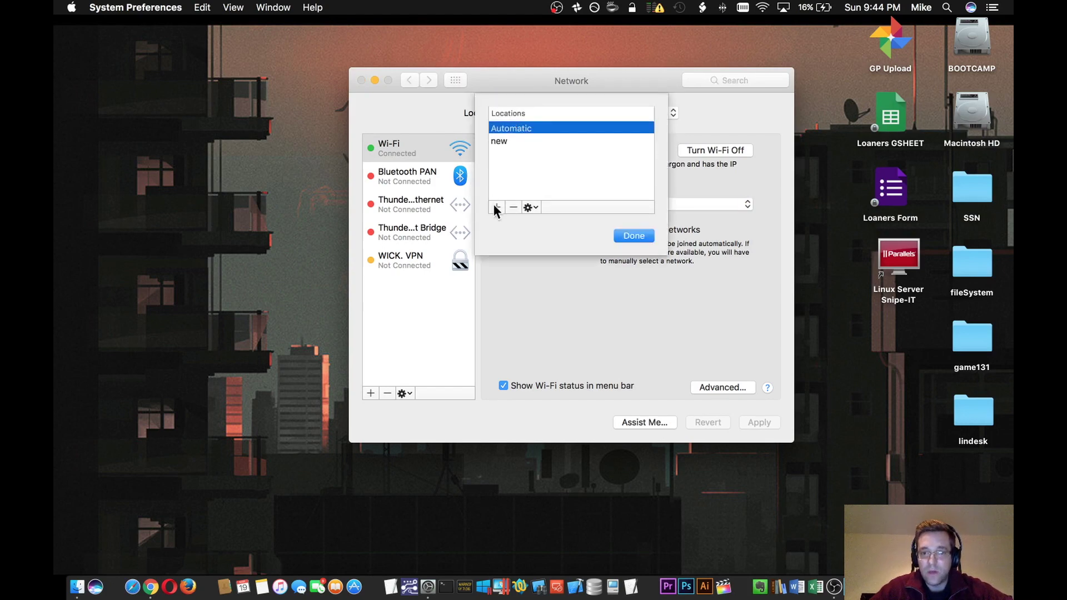
left_click(497, 207)
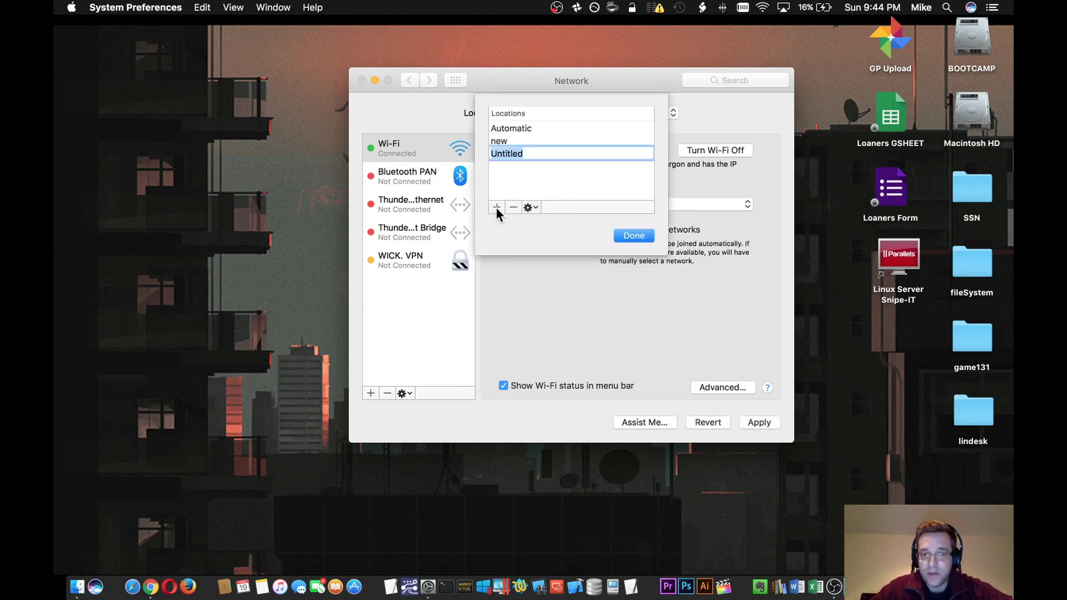
type("New2")
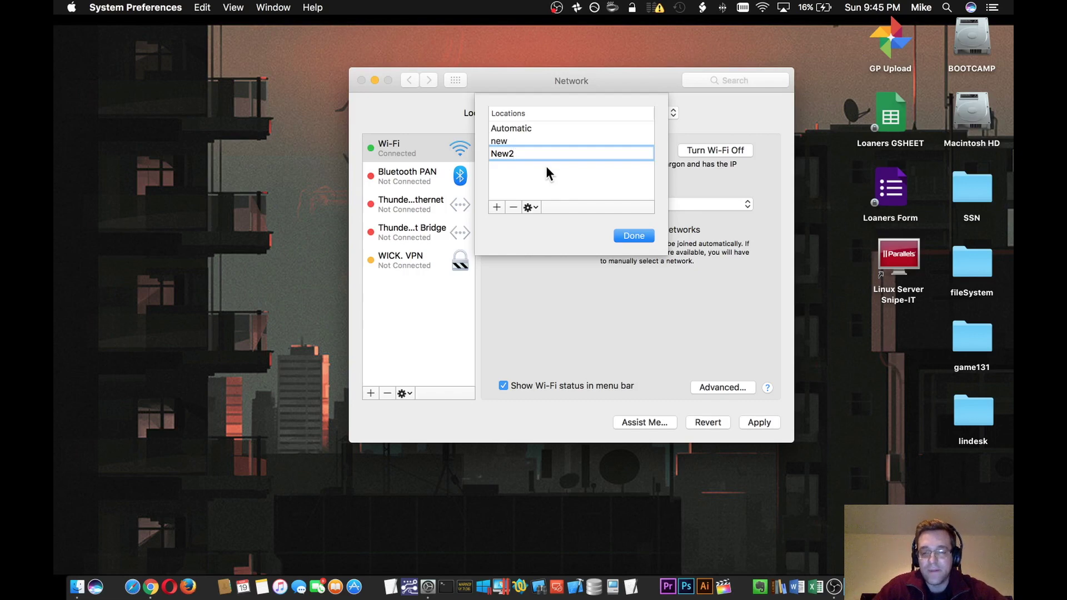
left_click(631, 232)
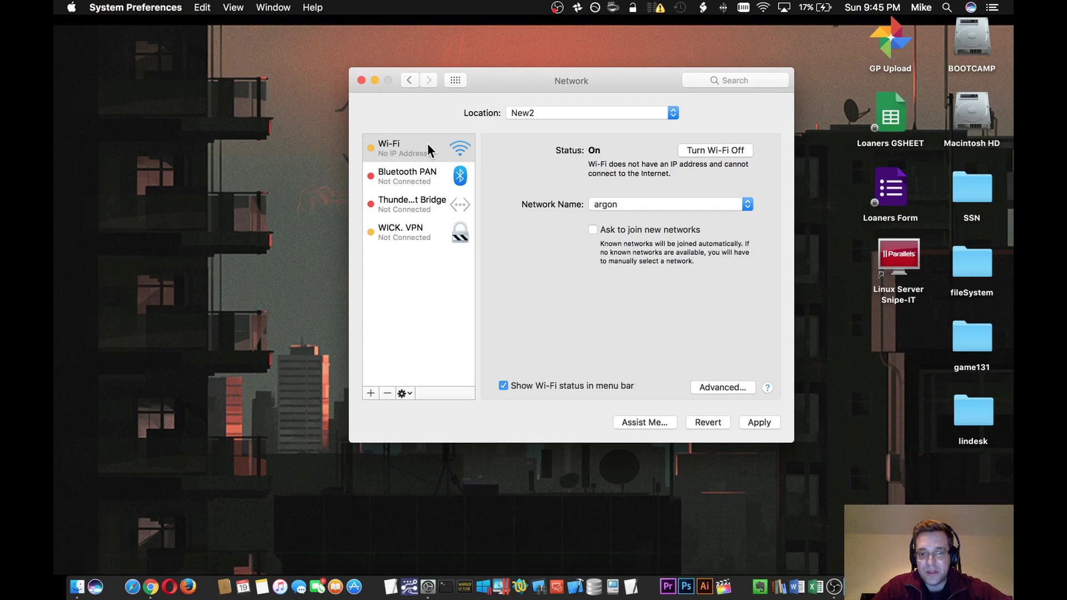
Step: Apply the New2 location and select Wi-Fi's IP address 10.0.1.11
left_click(761, 423)
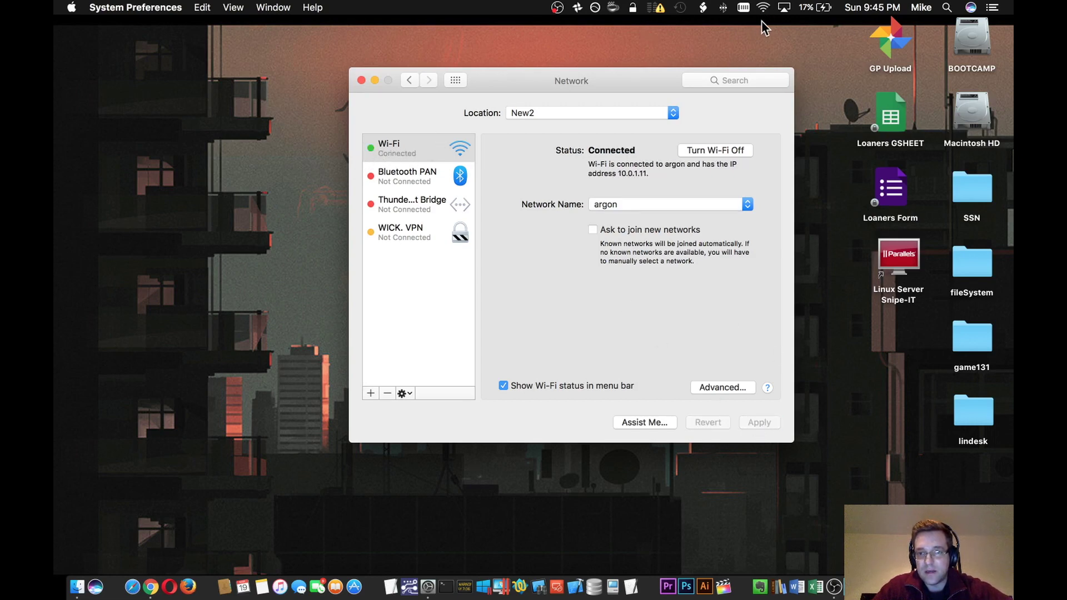
left_click_drag(698, 177, 618, 173)
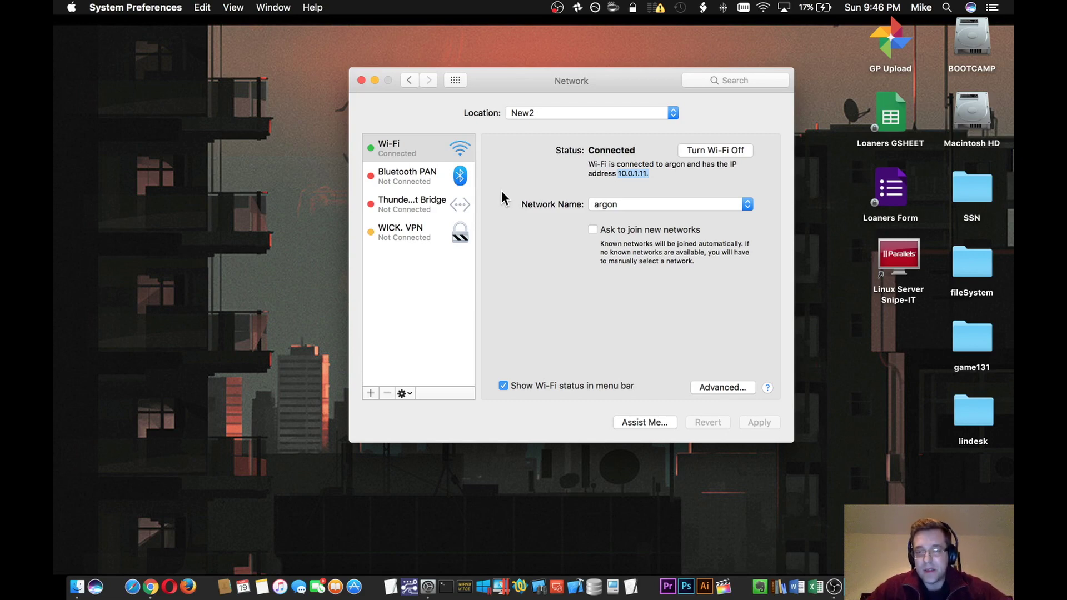
Step: Close System Preferences and open a new Finder window positioned up and left
left_click(359, 80)
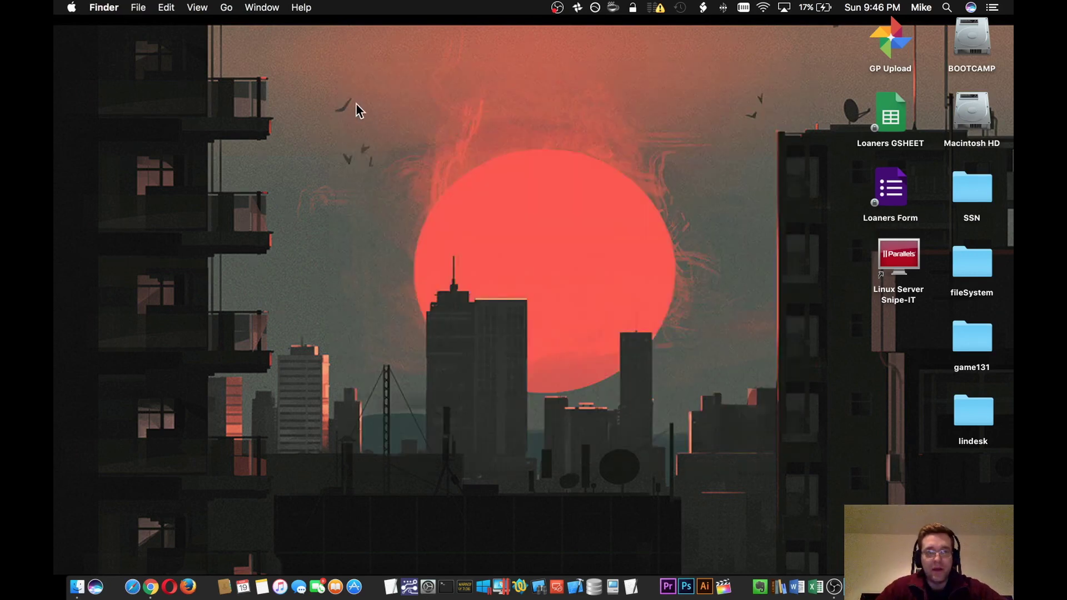
left_click(77, 586)
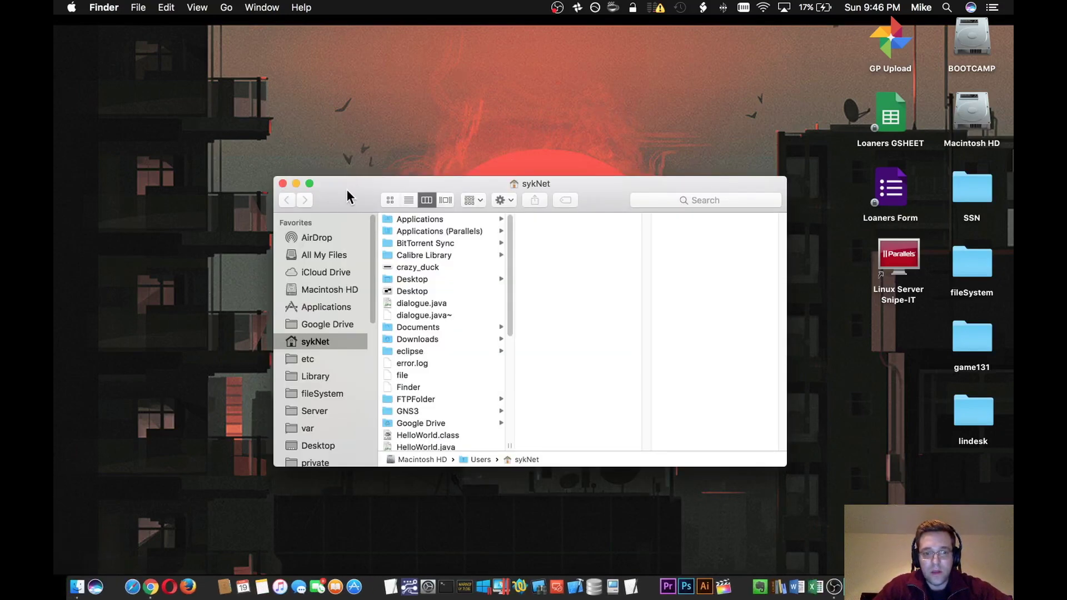
left_click_drag(345, 191, 312, 161)
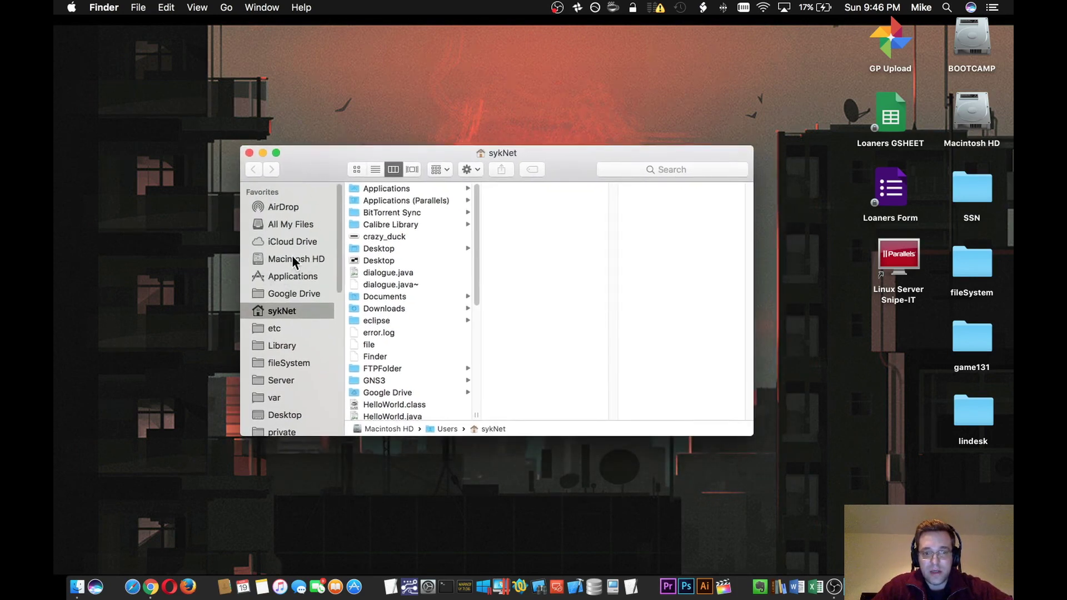
Step: Browse Macintosh HD into its Library folder and scroll to Preferences
left_click(295, 256)
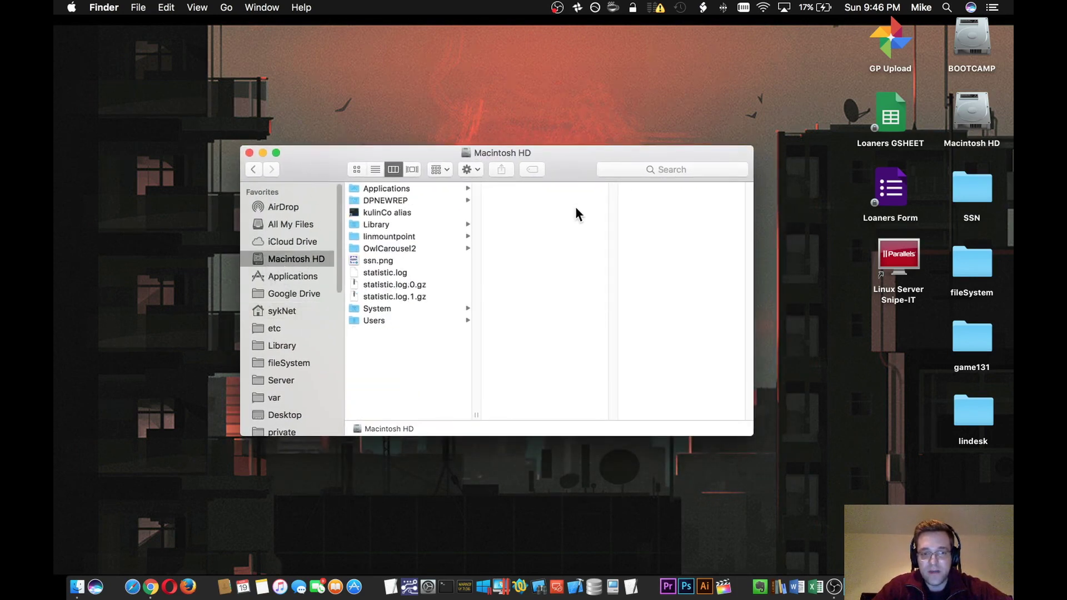
left_click(977, 101)
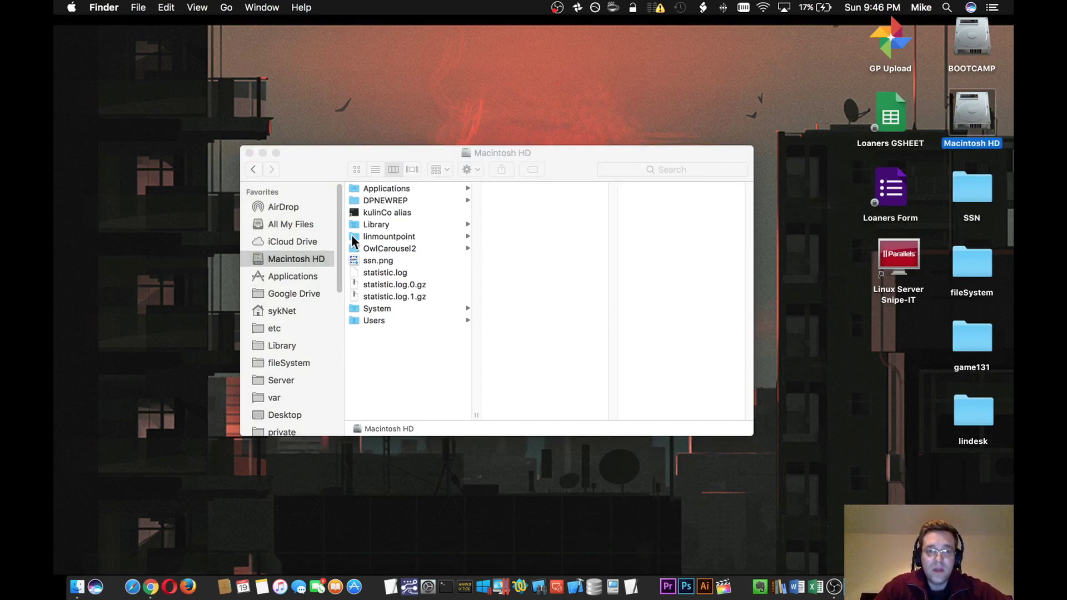
left_click(367, 224)
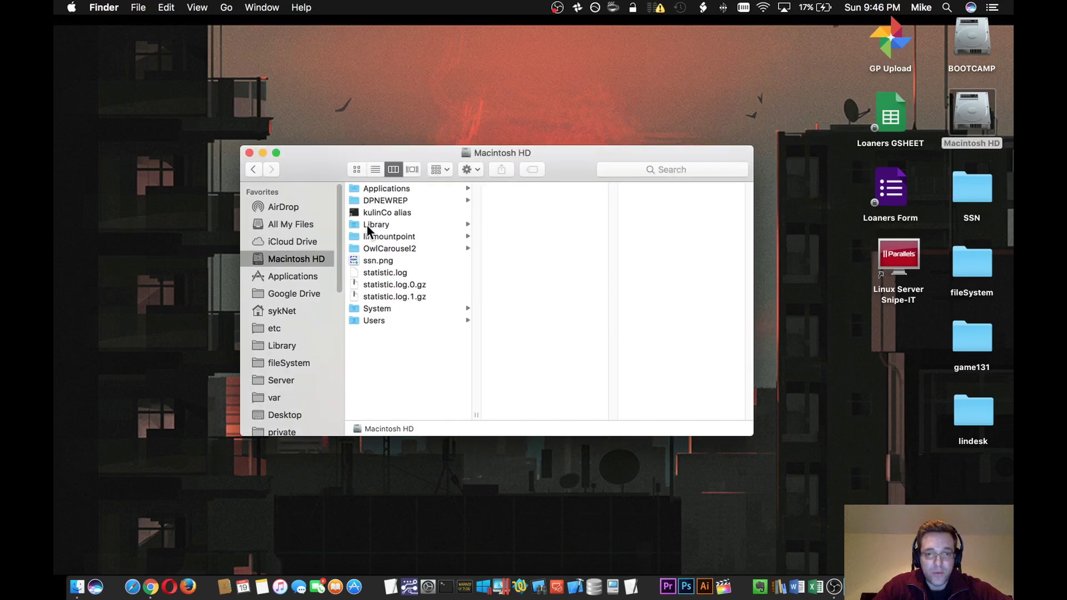
left_click(374, 224)
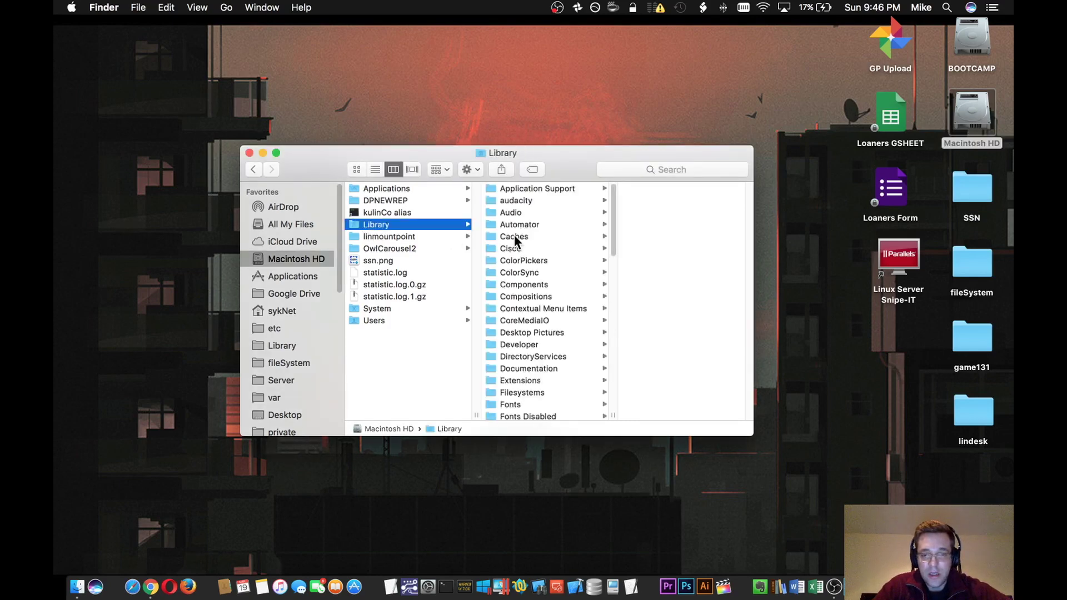
scroll(538, 239, "down", 2)
scroll(538, 239, "up", 2)
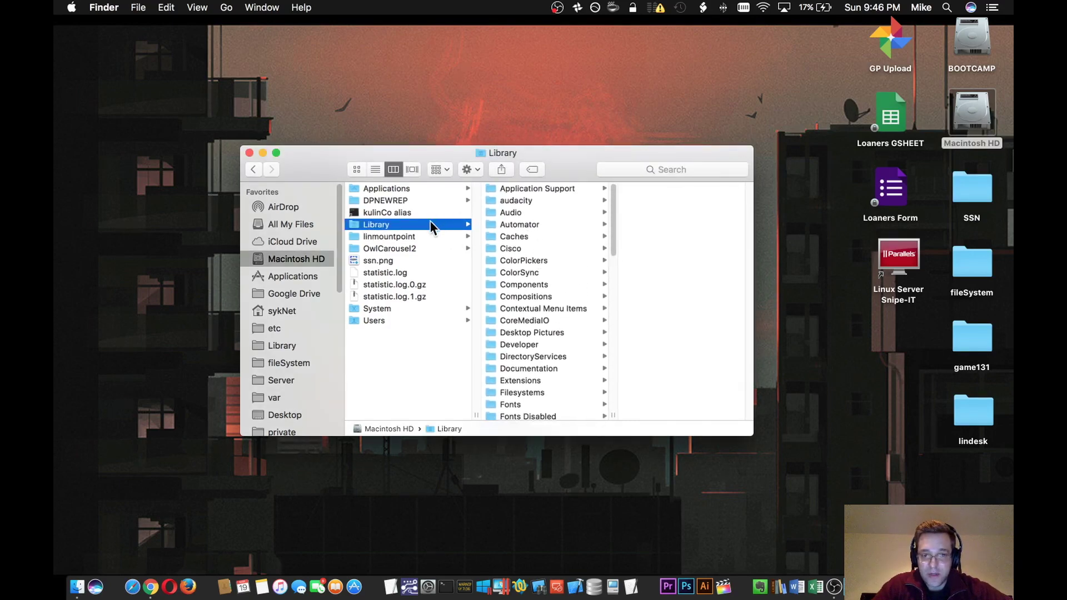
scroll(525, 260, "down", 10)
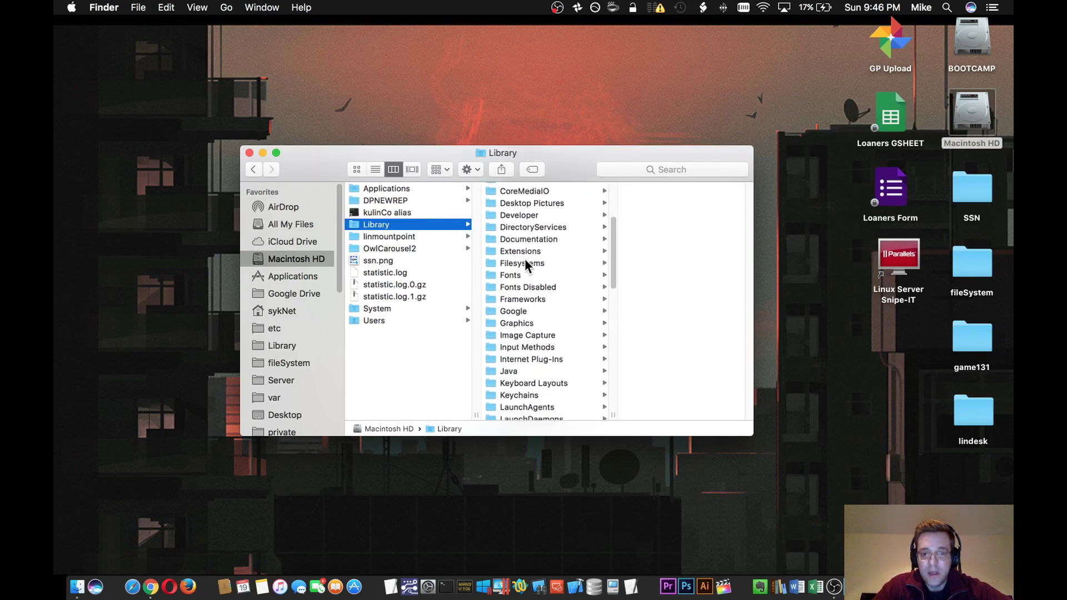
scroll(524, 258, "down", 4)
Step: Open Preferences › SystemConfiguration in an enlarged window, widening the column to show full plist names
left_click(509, 342)
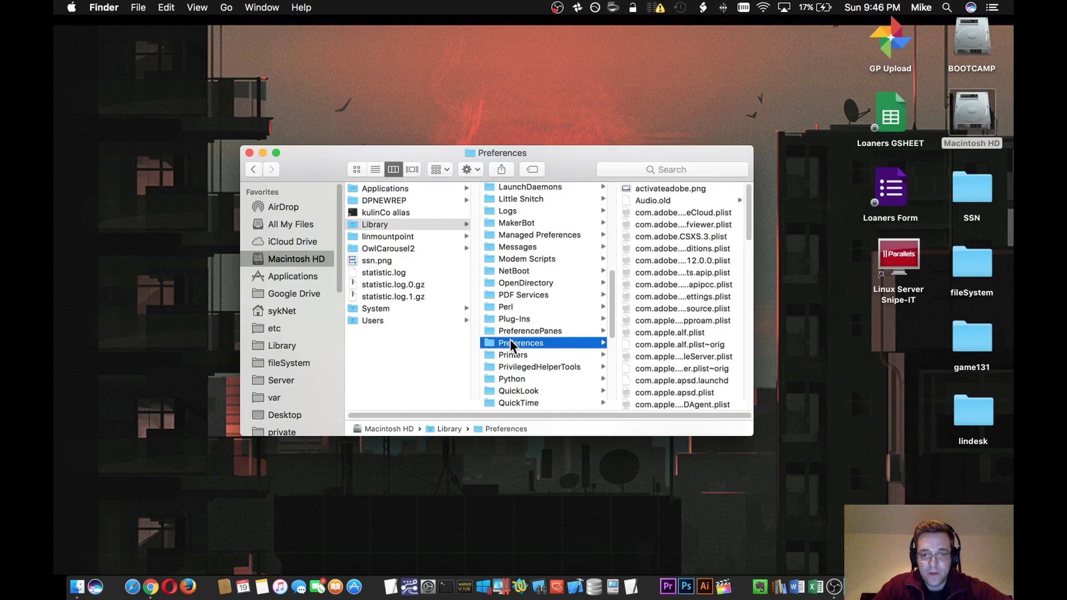
left_click_drag(349, 151, 224, 92)
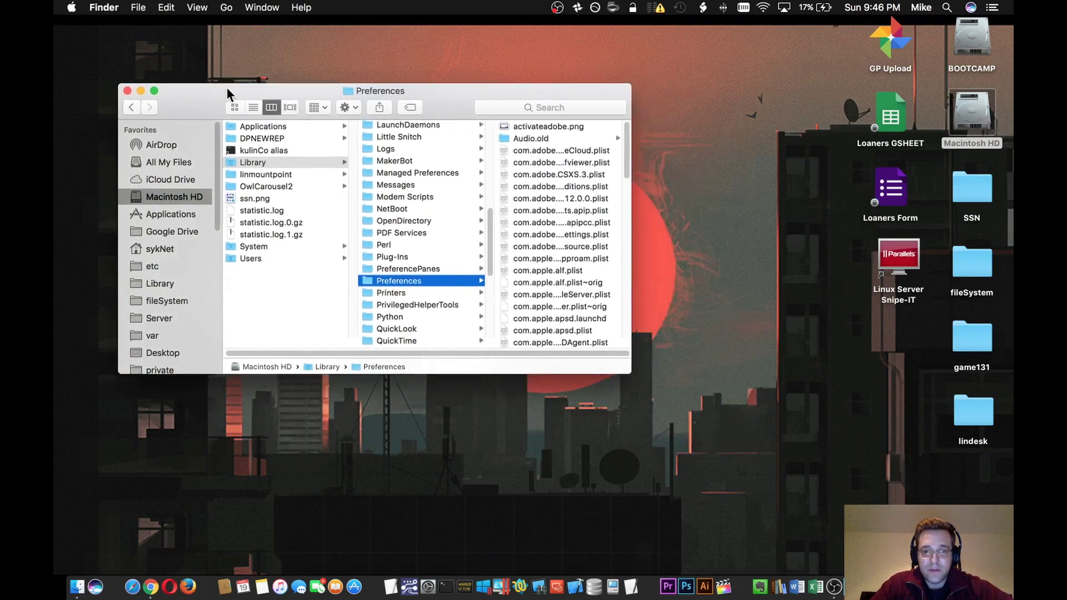
left_click_drag(628, 372, 887, 464)
scroll(536, 314, "down", 10)
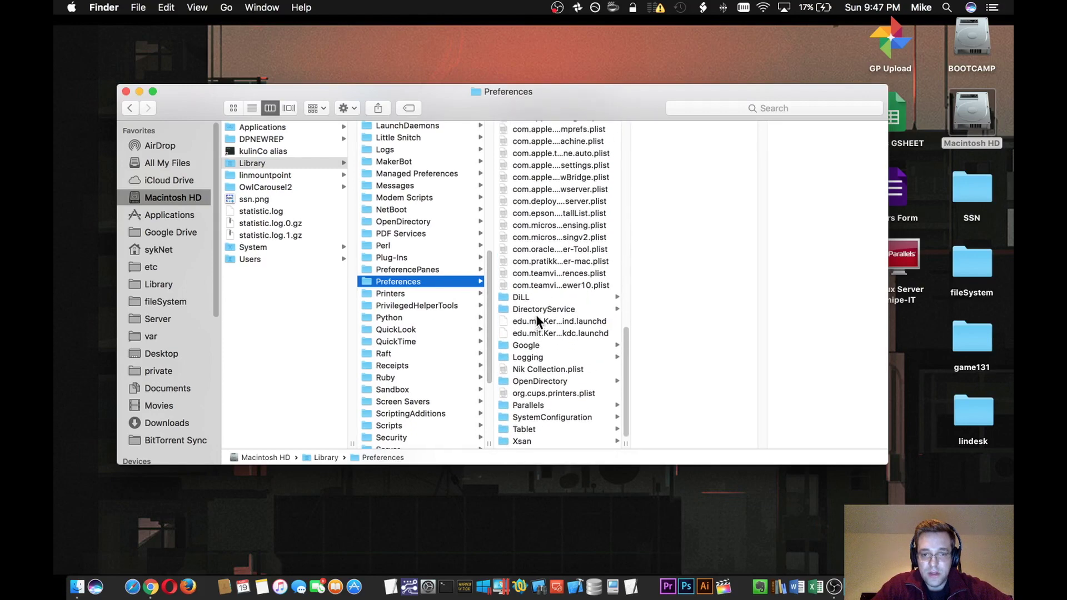
left_click(536, 418)
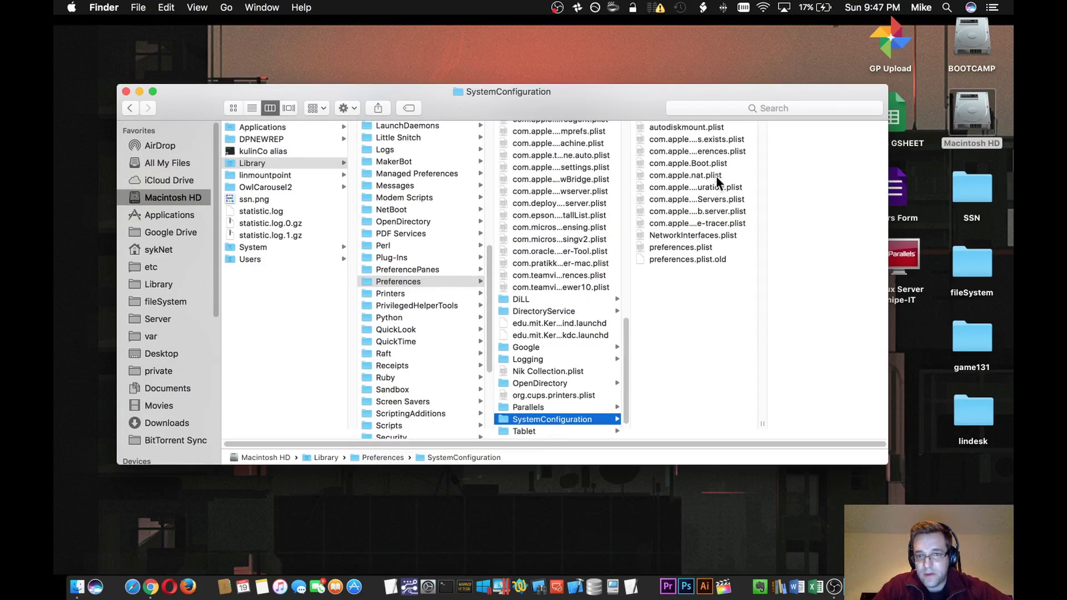
left_click_drag(758, 425, 885, 424)
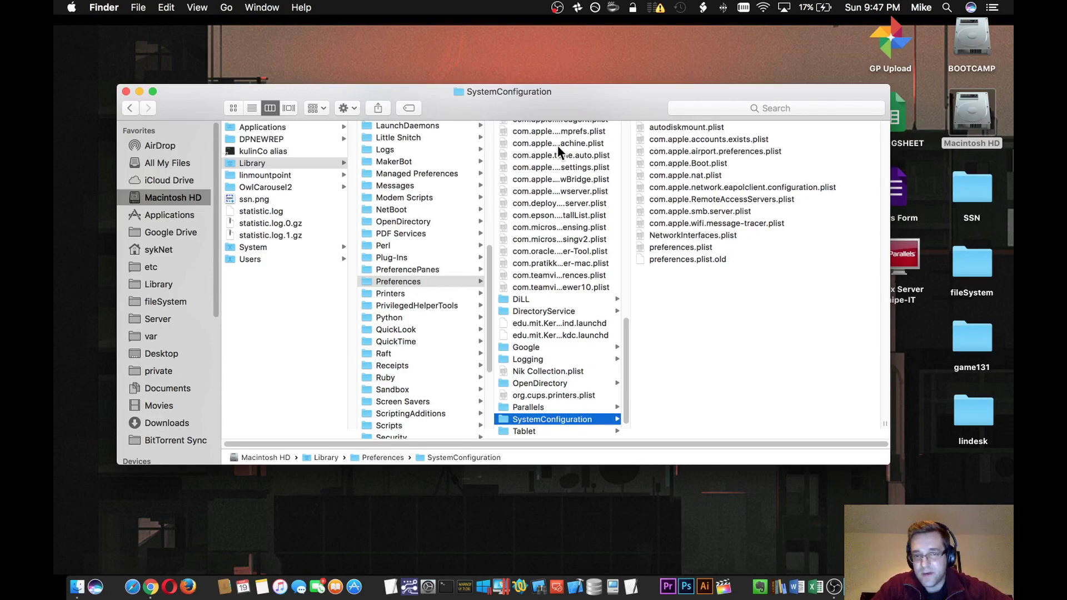
left_click_drag(602, 99, 515, 46)
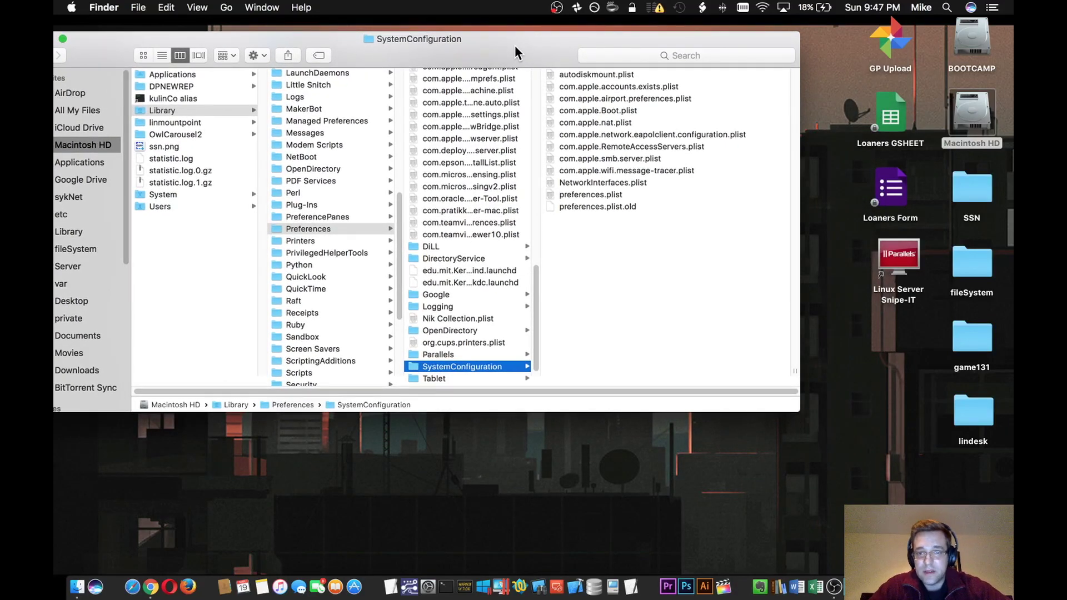
left_click_drag(588, 42, 399, 85)
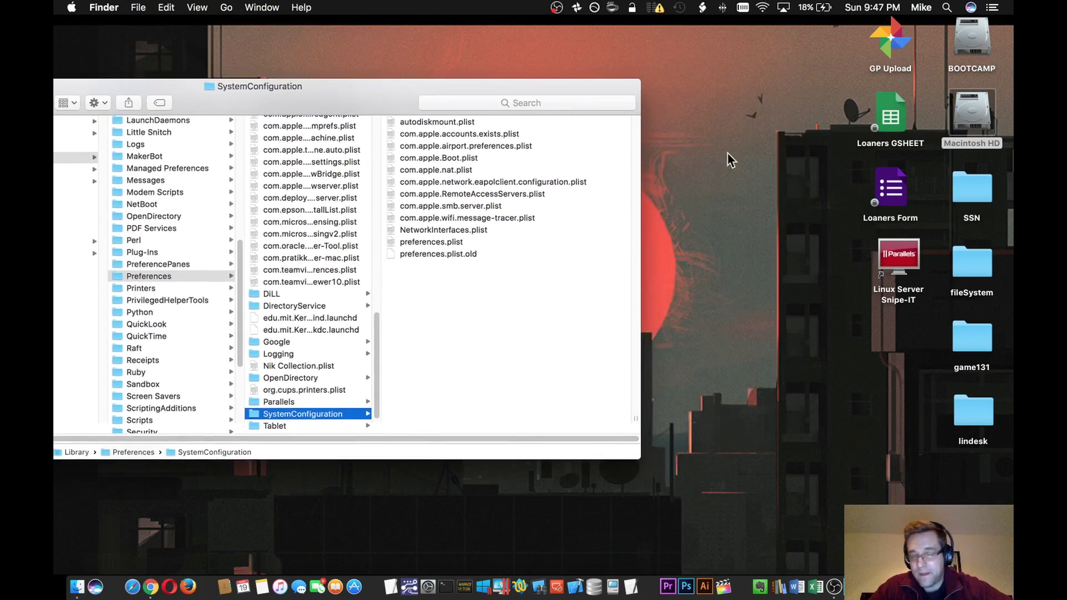
Step: Create a new desktop folder named tempsysconfig
left_click(737, 124)
right_click(755, 164)
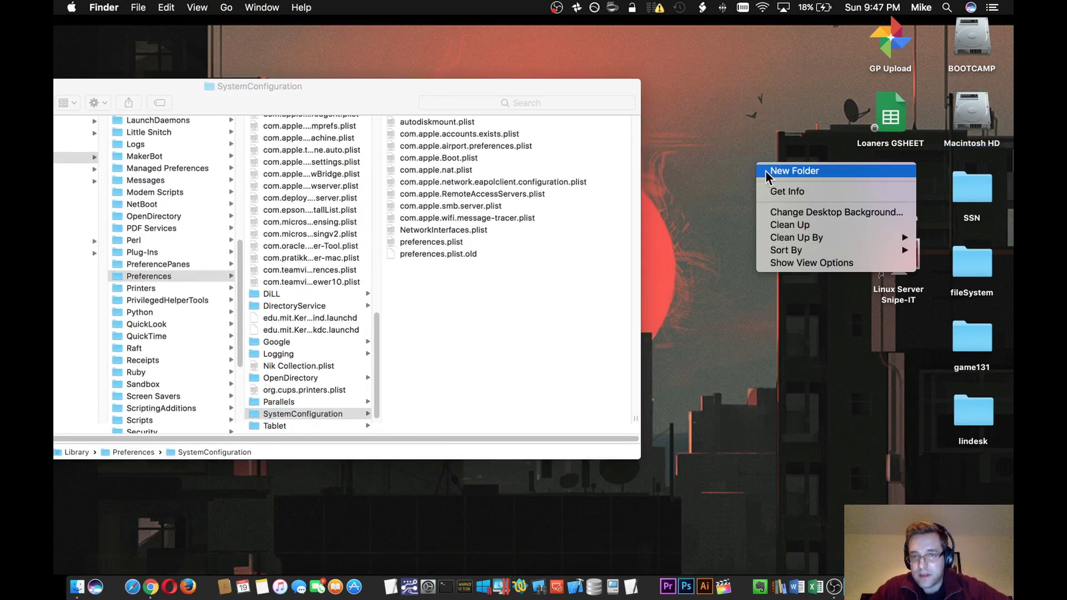
left_click(765, 171)
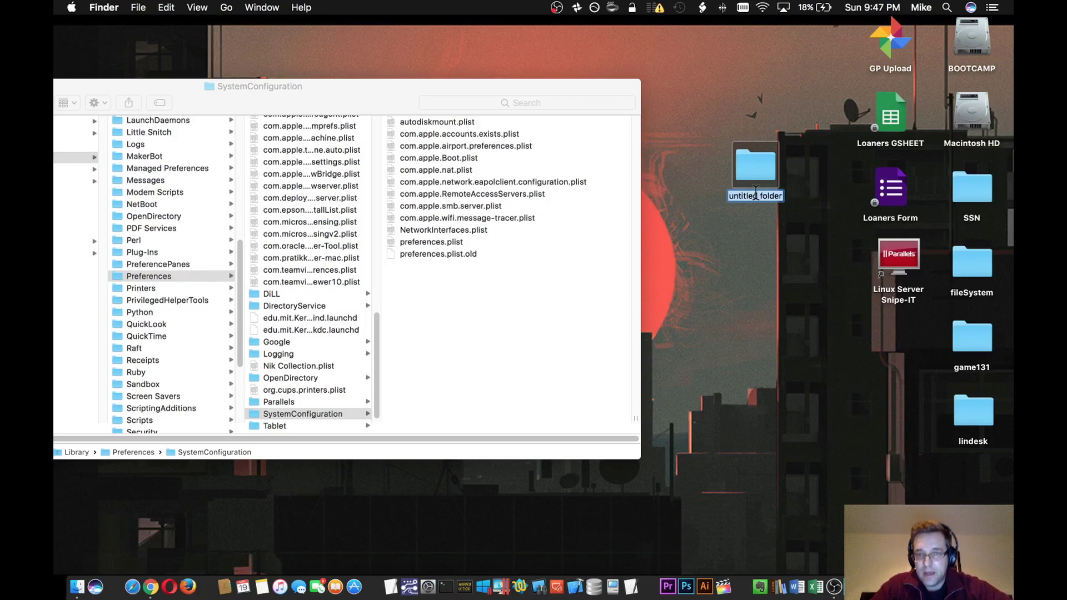
key("BackSpace")
type("temp")
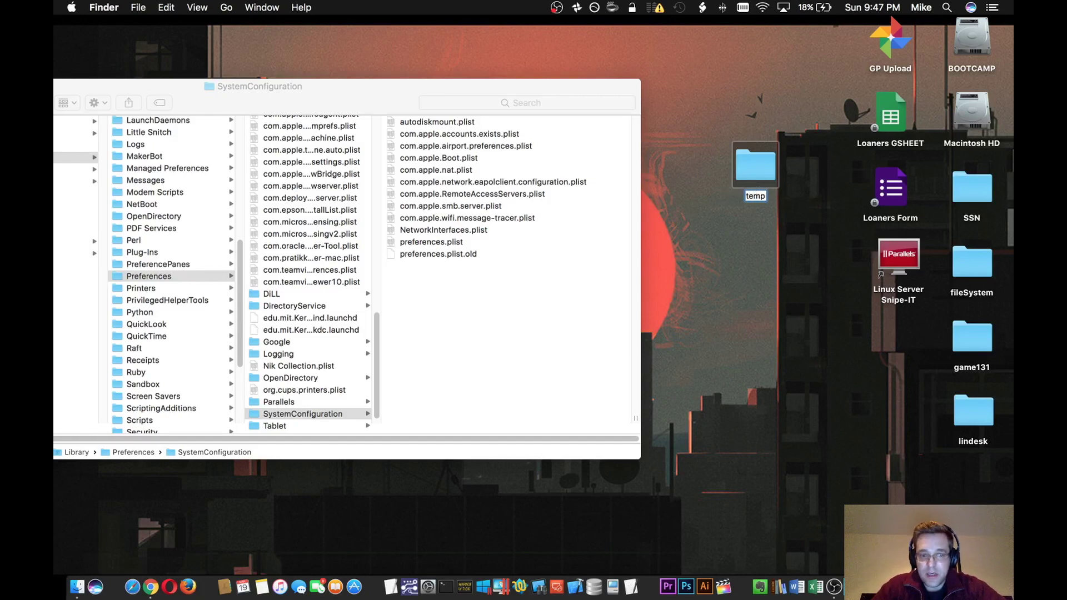
type("sys")
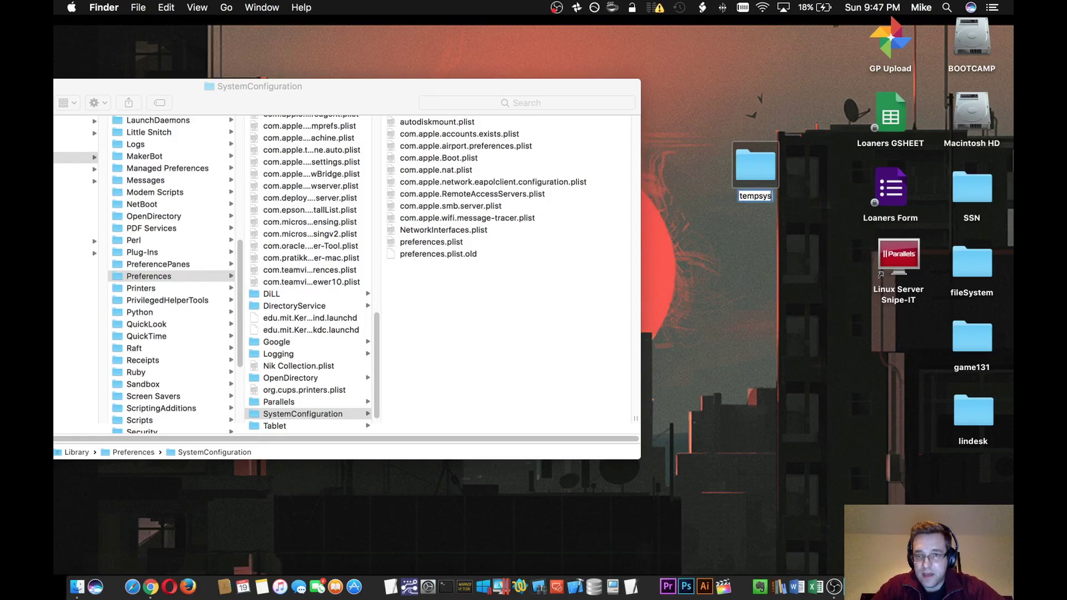
type("config")
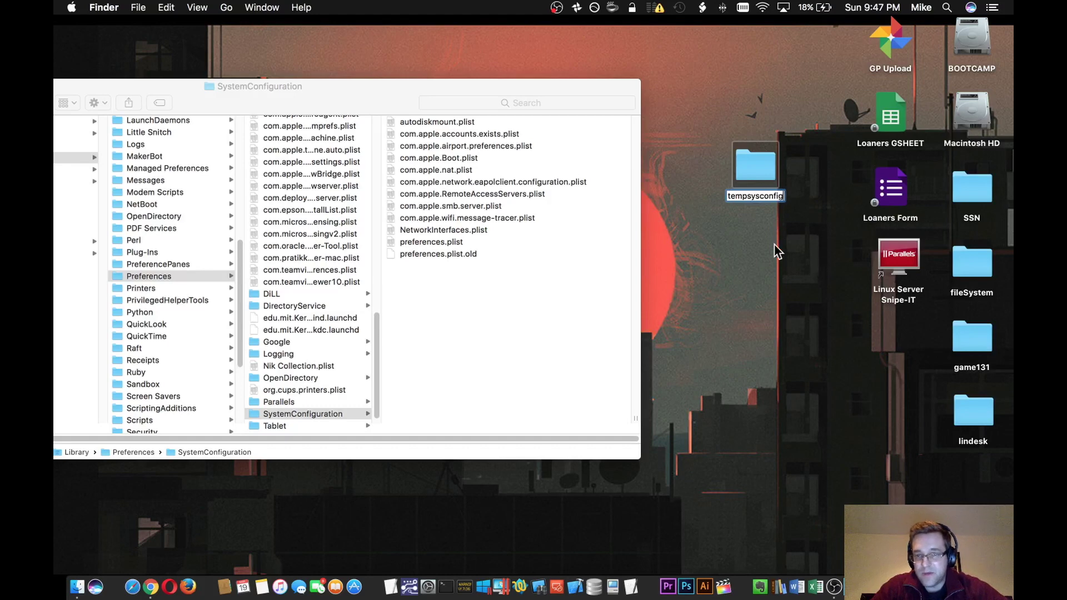
key("Escape")
Step: Open tempsysconfig and copy the 12 SystemConfiguration plists into it
double_click(741, 160)
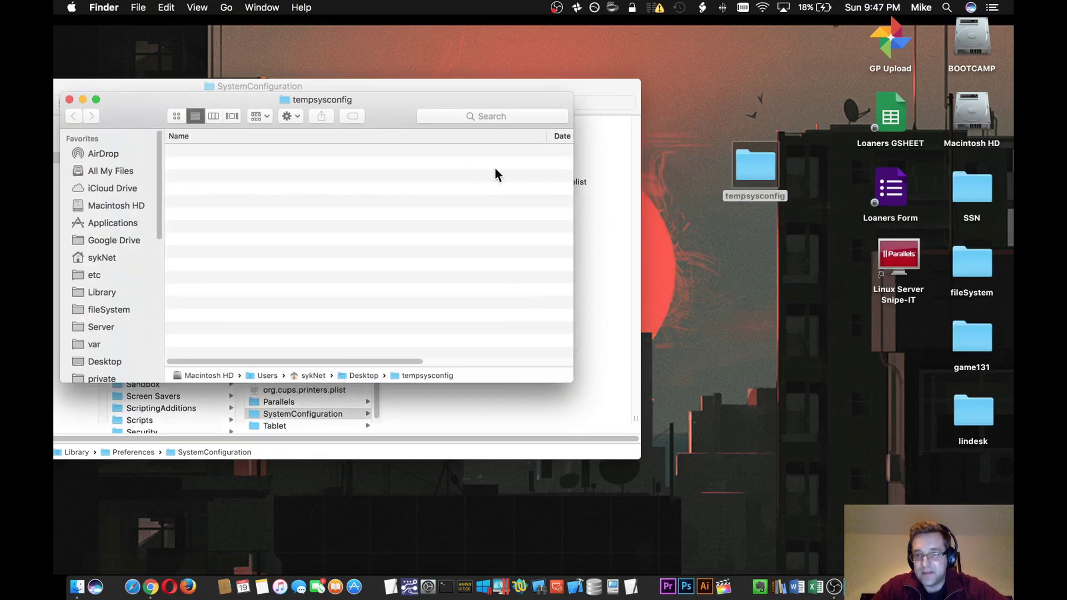
left_click_drag(120, 118, 488, 288)
left_click(368, 92)
left_click_drag(589, 291, 692, 385)
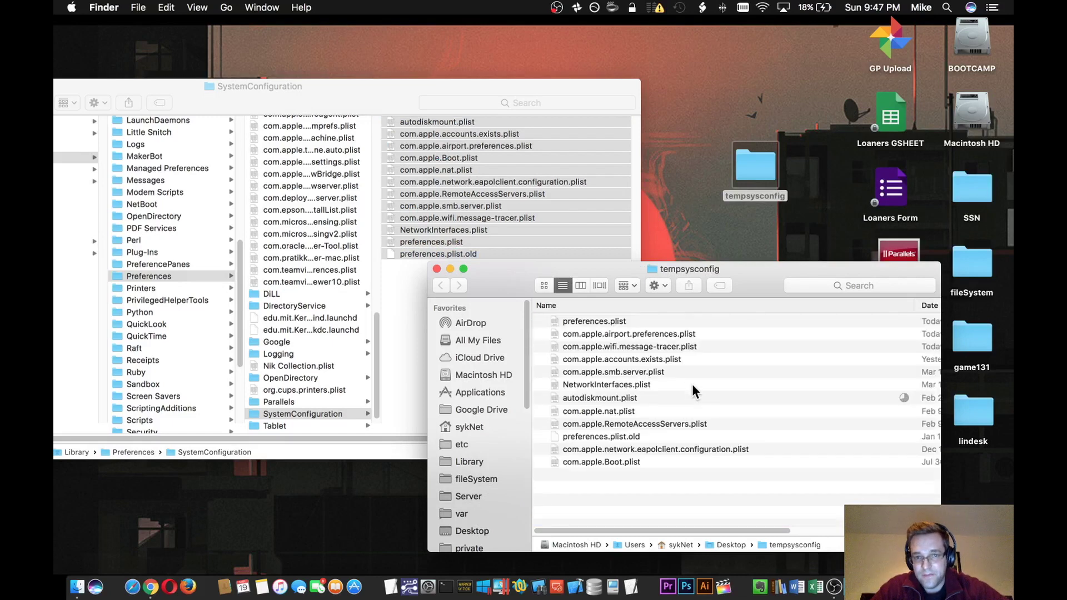
Step: Trash the selected original plists with the admin password, dismissing the com.apple.Boot.plist warning
left_click(606, 252)
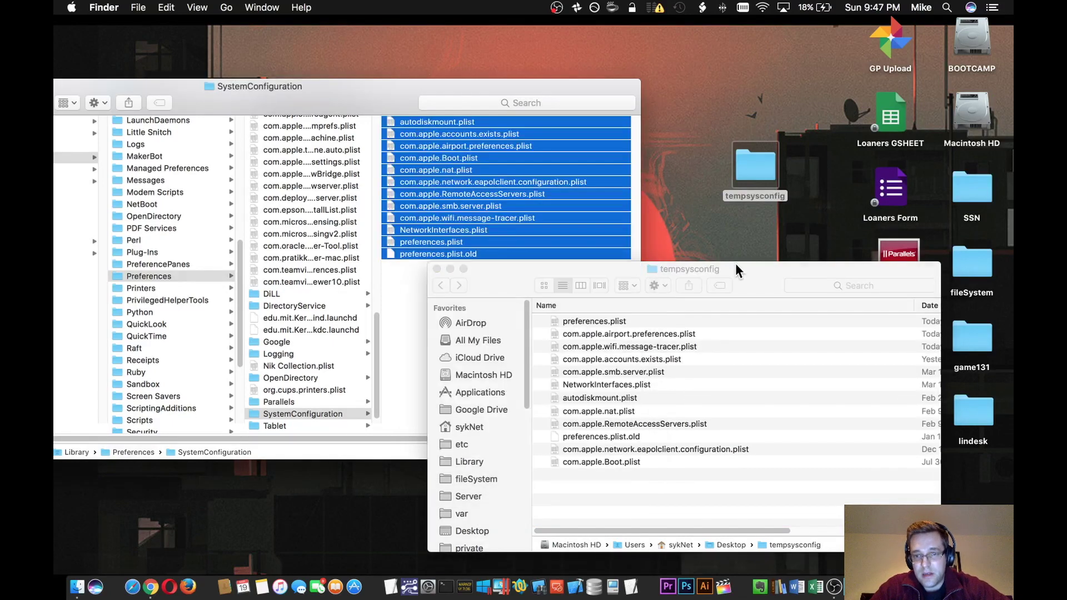
left_click(353, 88)
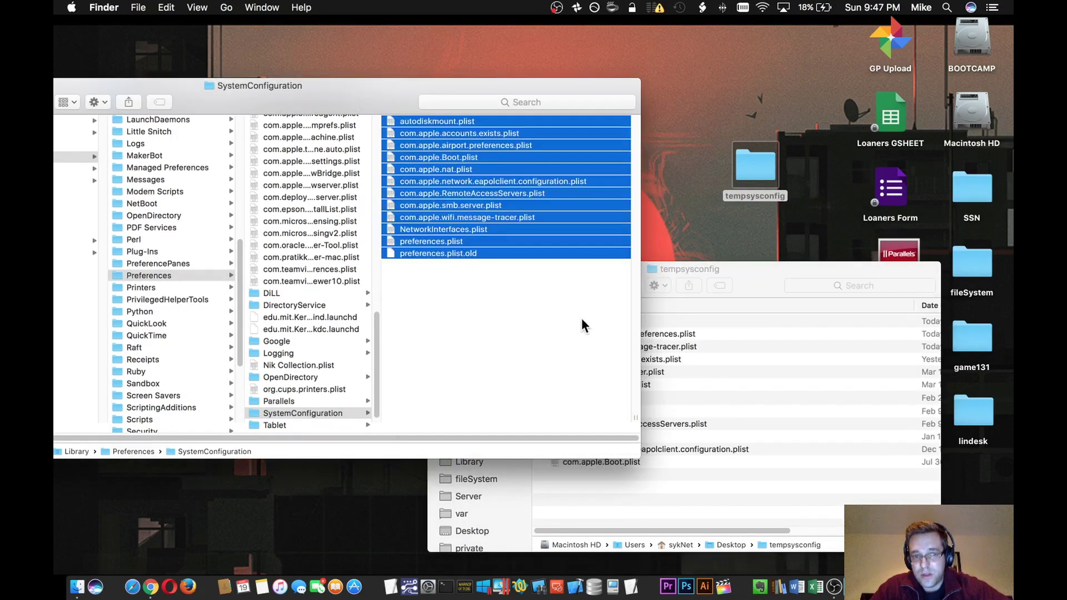
left_click_drag(582, 318, 733, 356)
key("super+BackSpace")
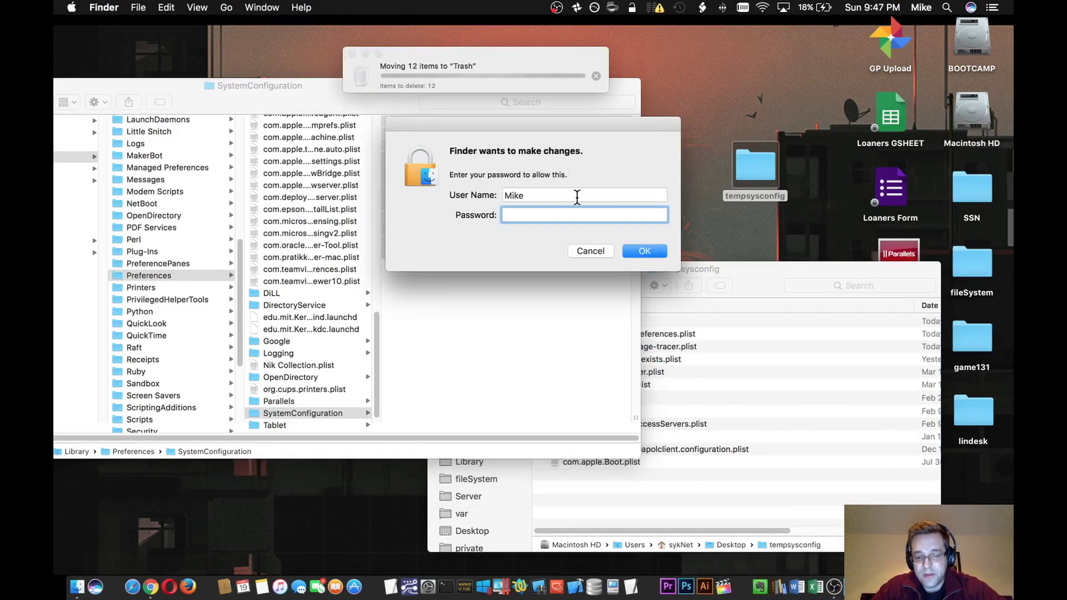
type("••••")
key("Return")
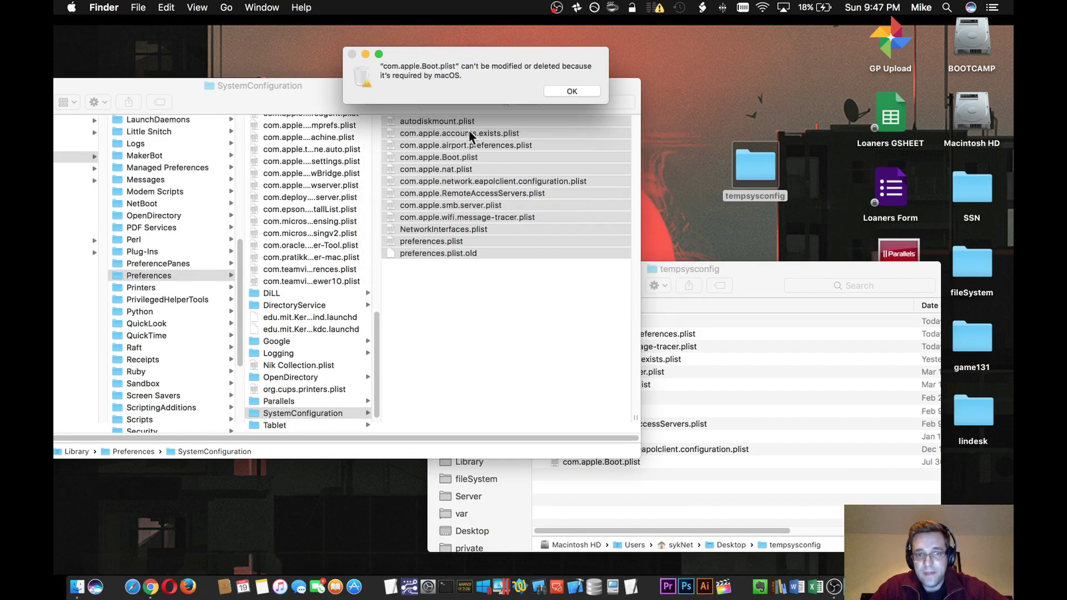
left_click(565, 90)
left_click(487, 249)
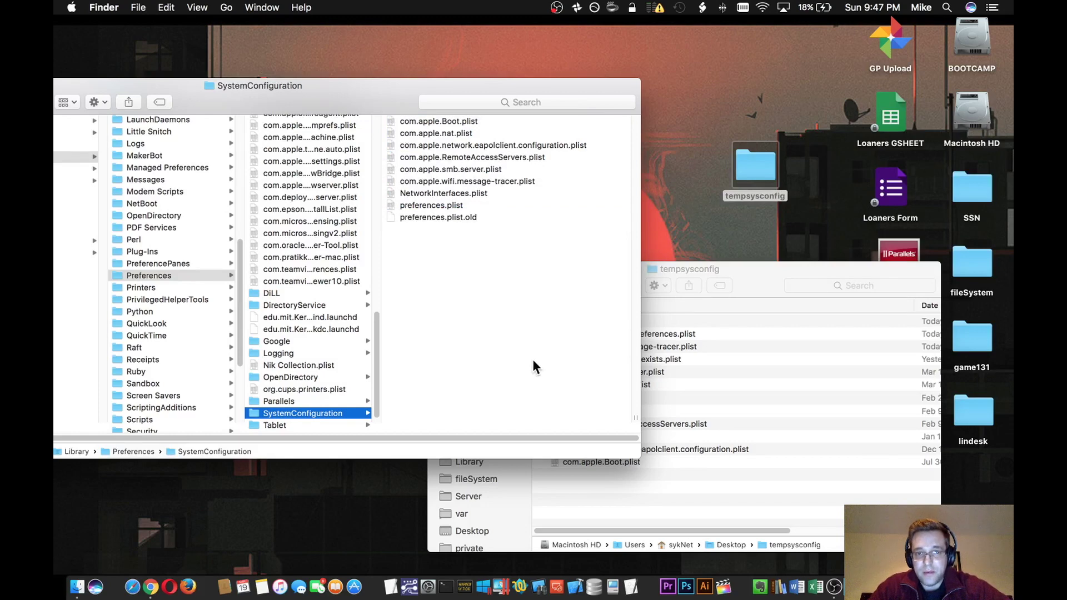
Step: Trash the eight remaining plists, com.apple.nat.plist through preferences.plist.old, entering the admin password
left_click_drag(507, 252, 428, 115)
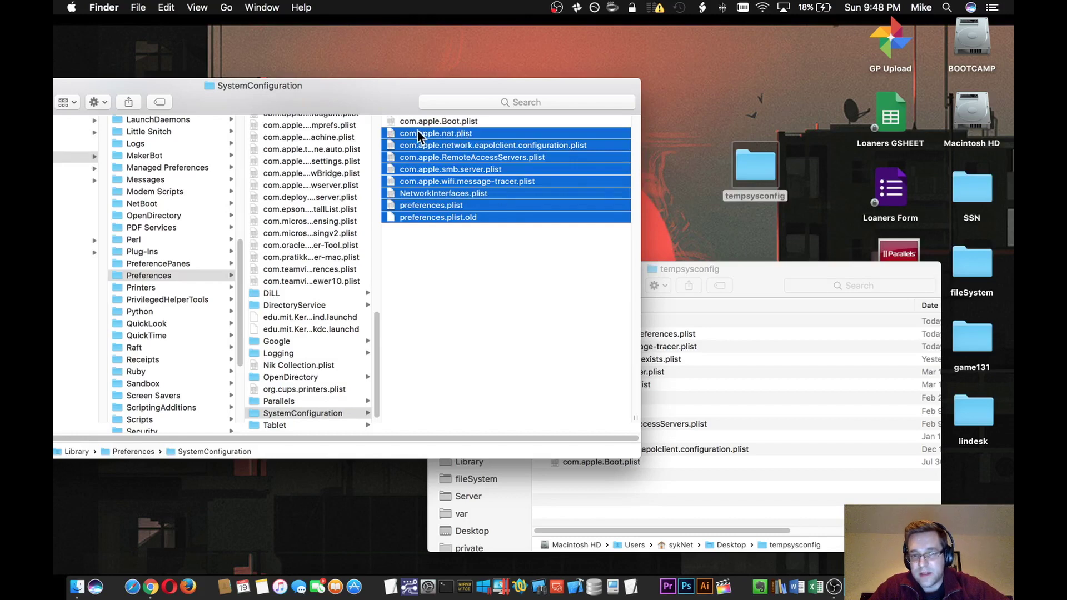
left_click_drag(425, 176, 973, 422)
type("•••••")
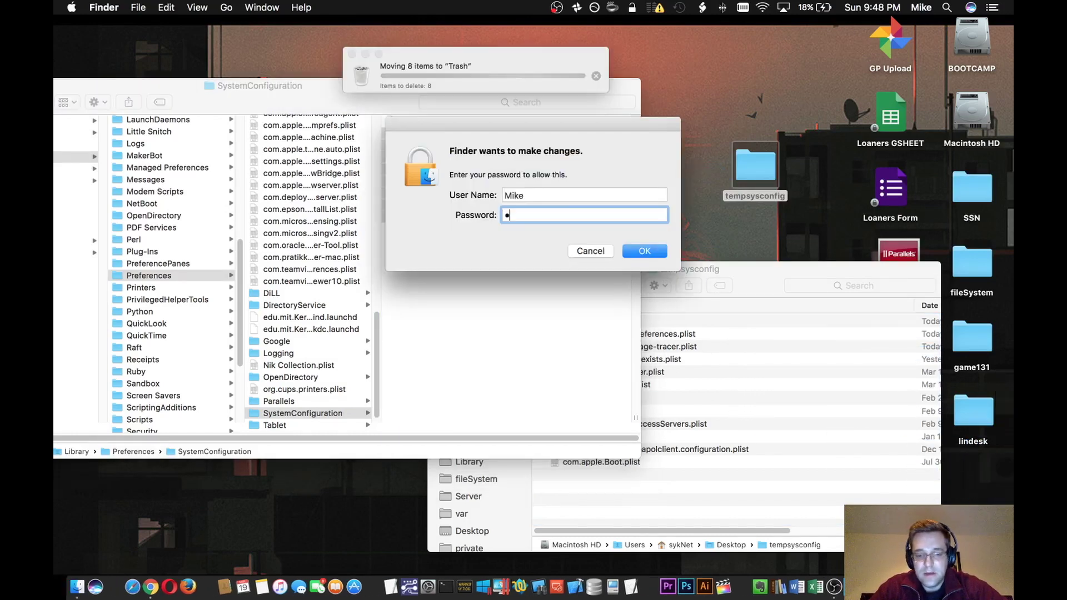
key("Return")
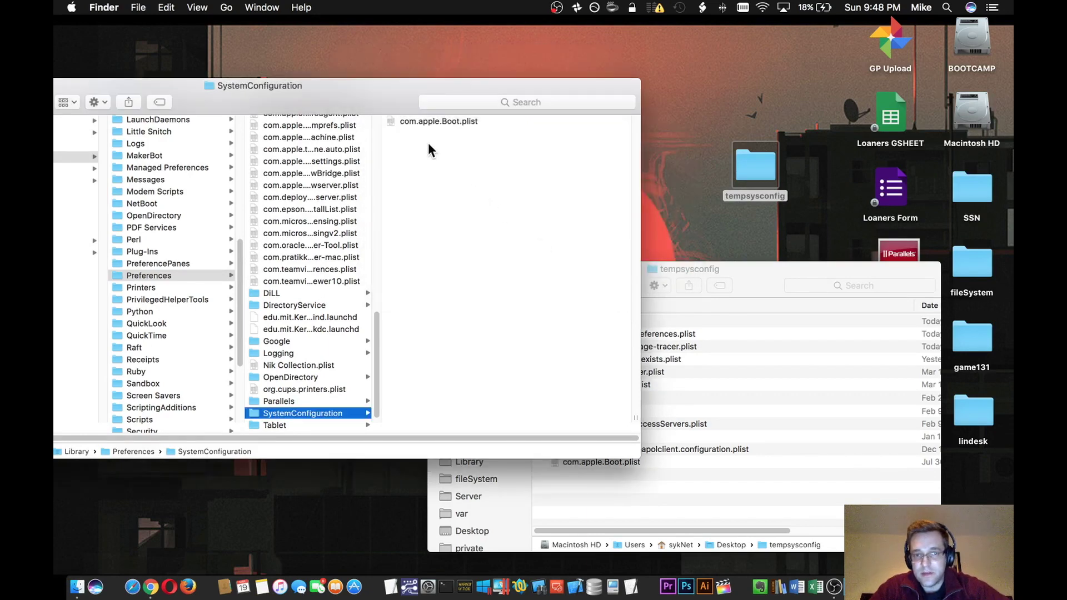
Step: Close the SystemConfiguration and tempsysconfig windows and deselect the desktop folder
left_click(752, 282)
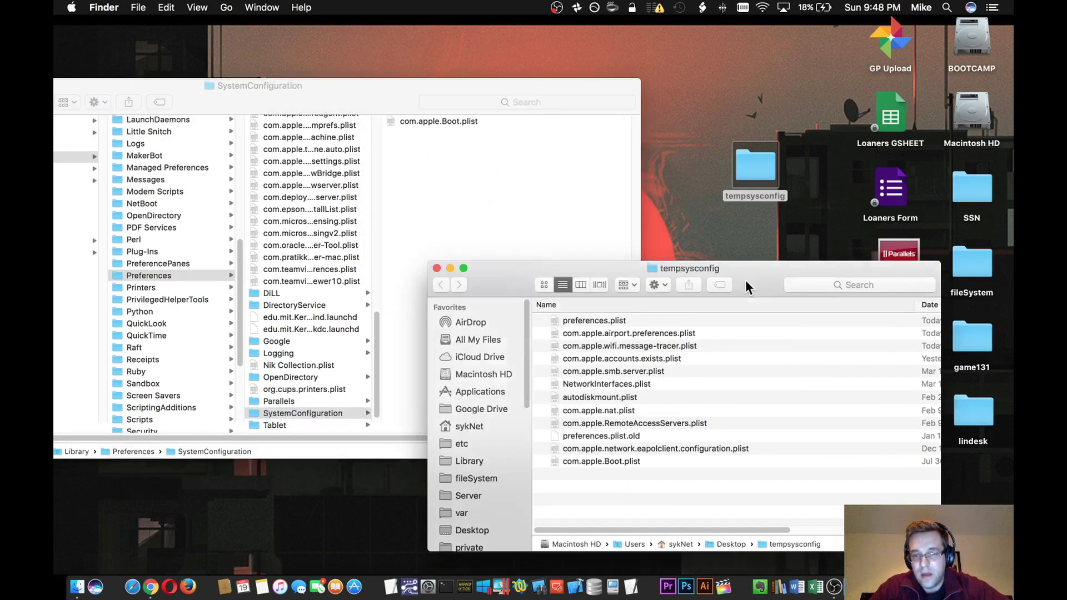
left_click_drag(745, 279, 765, 237)
left_click_drag(195, 99, 328, 55)
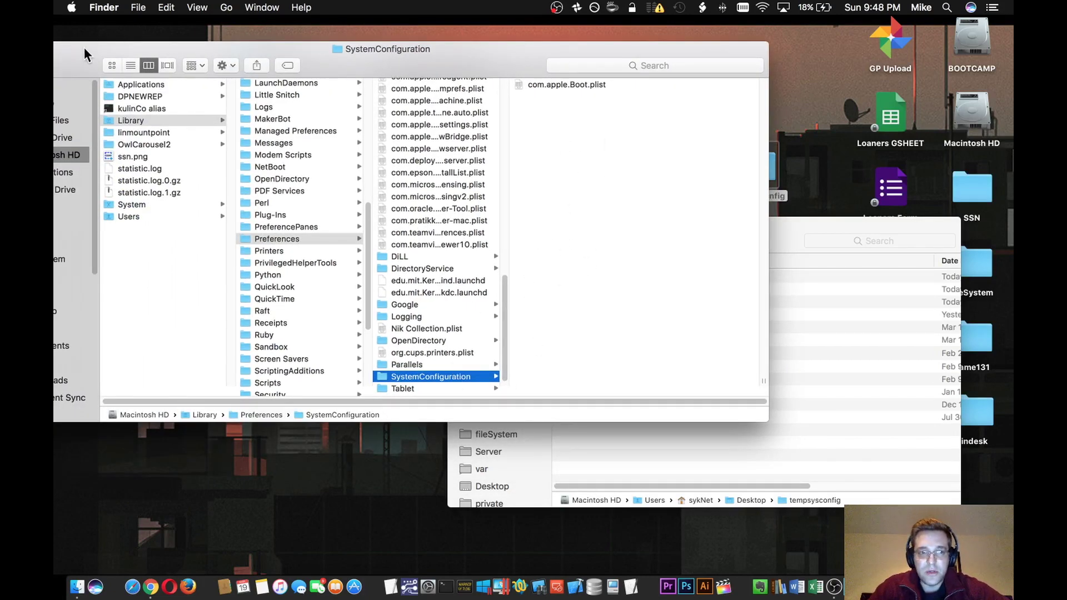
left_click_drag(80, 51, 204, 70)
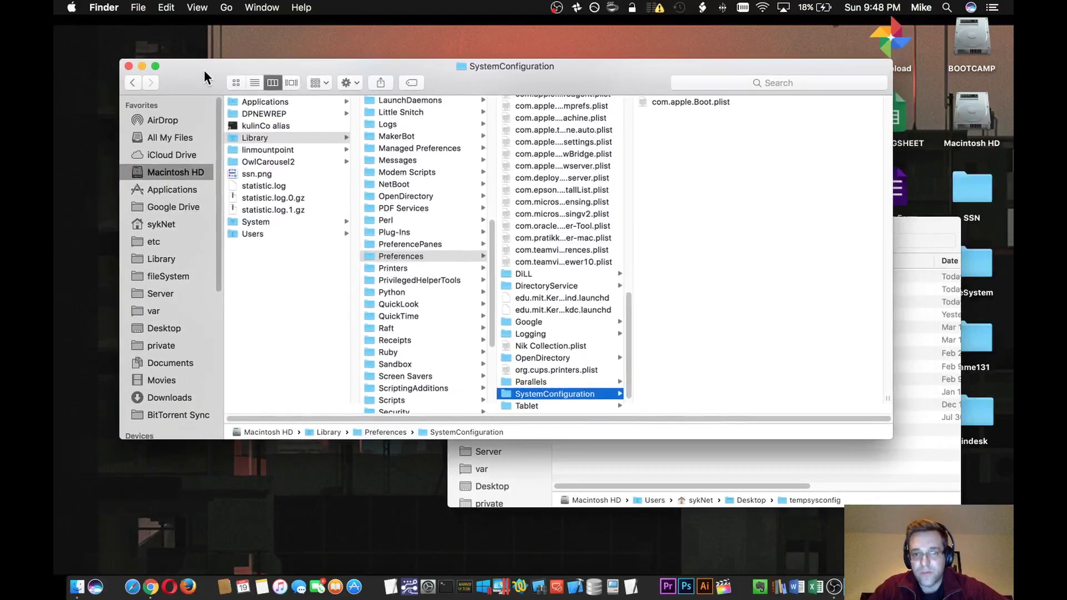
left_click(128, 64)
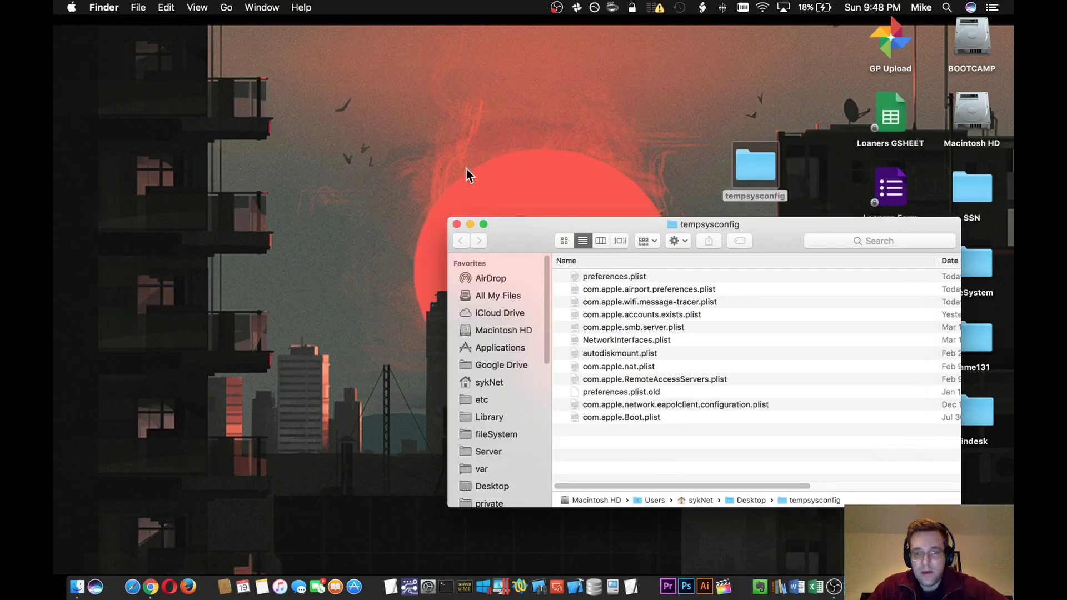
left_click(456, 224)
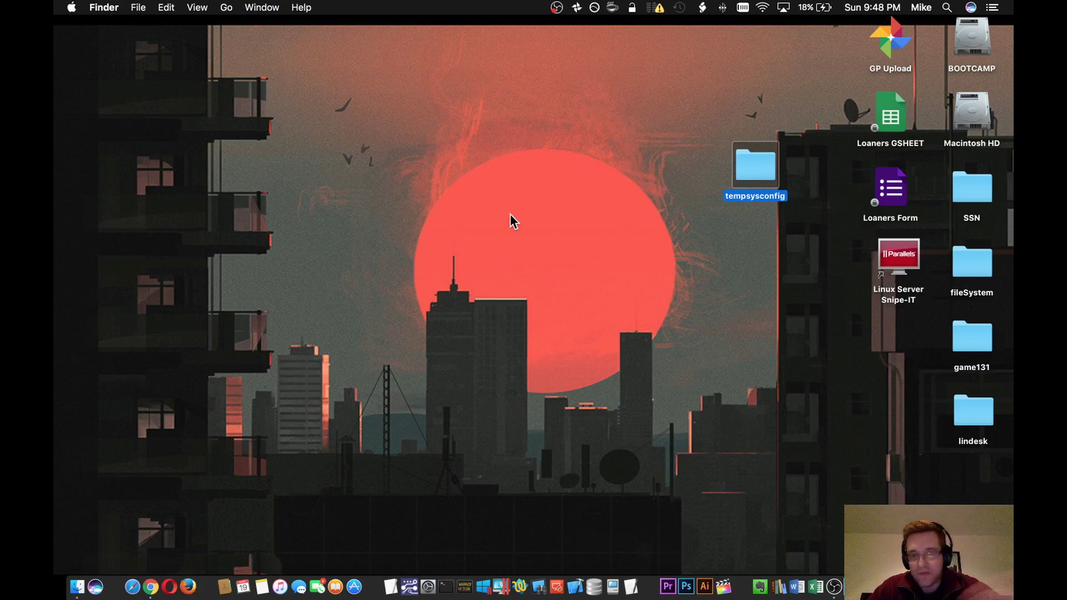
left_click(523, 215)
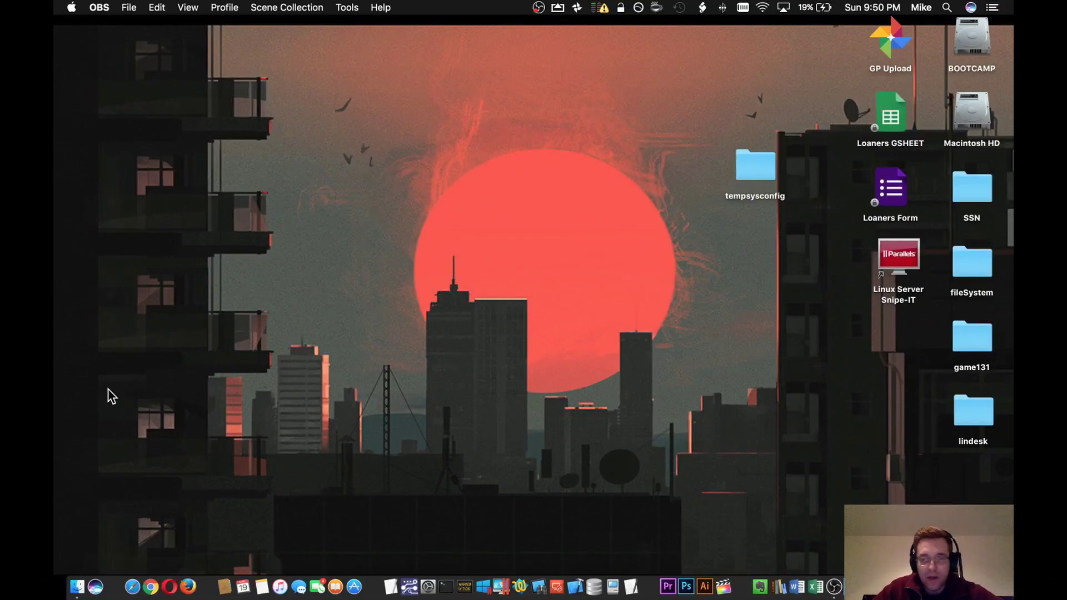
Step: After the restart, activate Finder and open the Macintosh HD disk
left_click(248, 305)
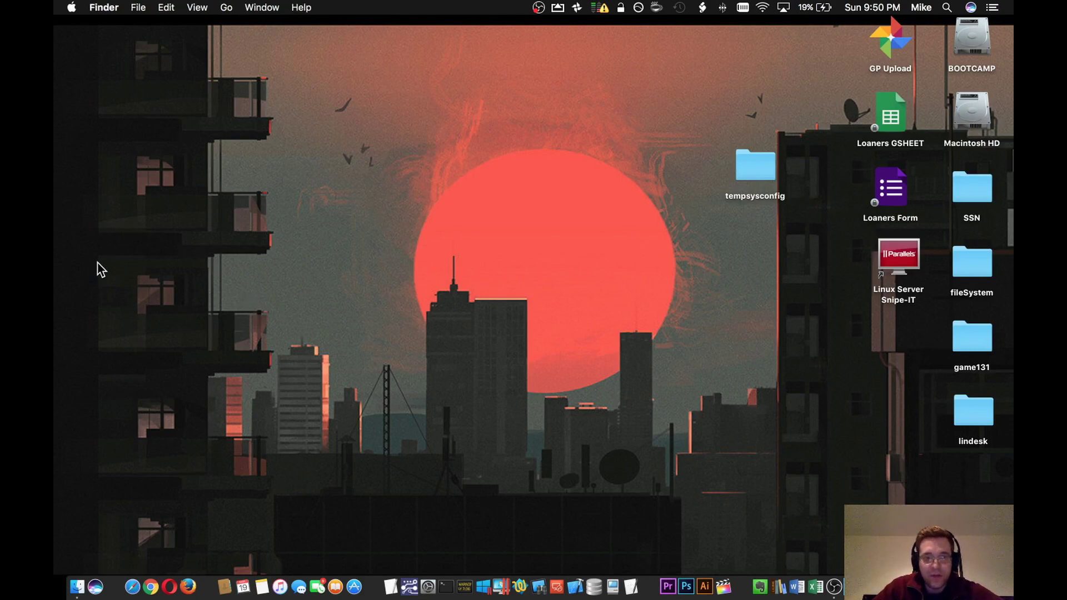
double_click(969, 111)
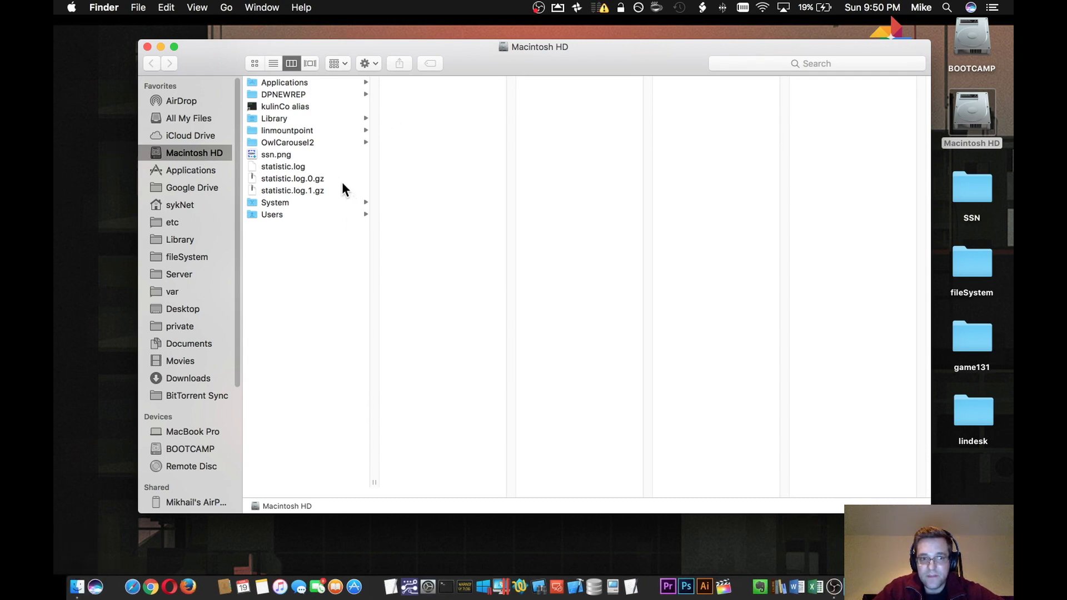
Step: Browse to Library › Preferences › SystemConfiguration and widen the column to show the regenerated plist names
left_click(281, 117)
scroll(441, 348, "down", 10)
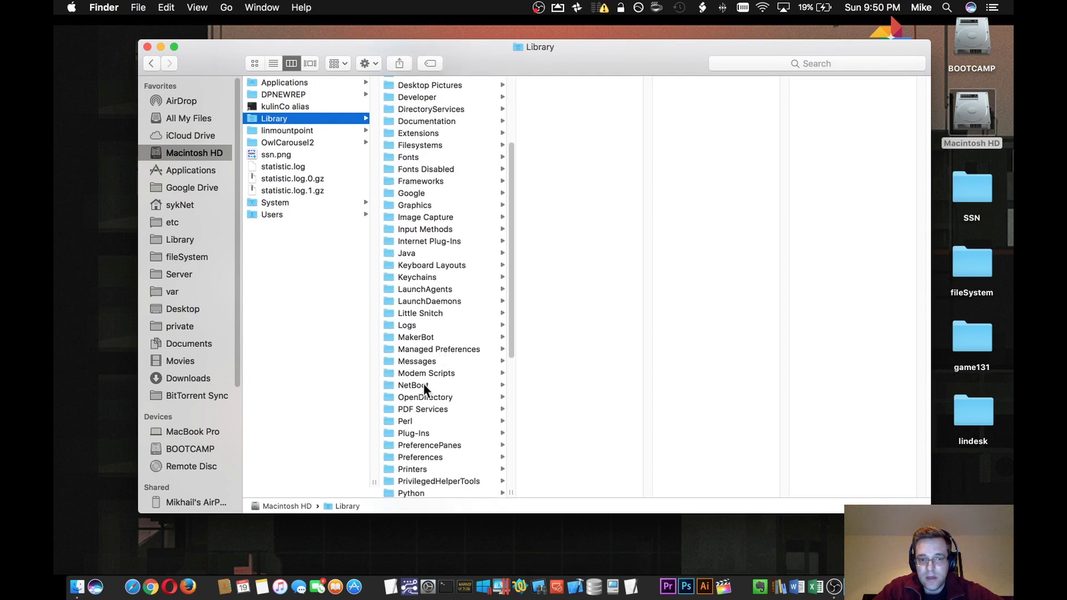
scroll(412, 431, "down", 3)
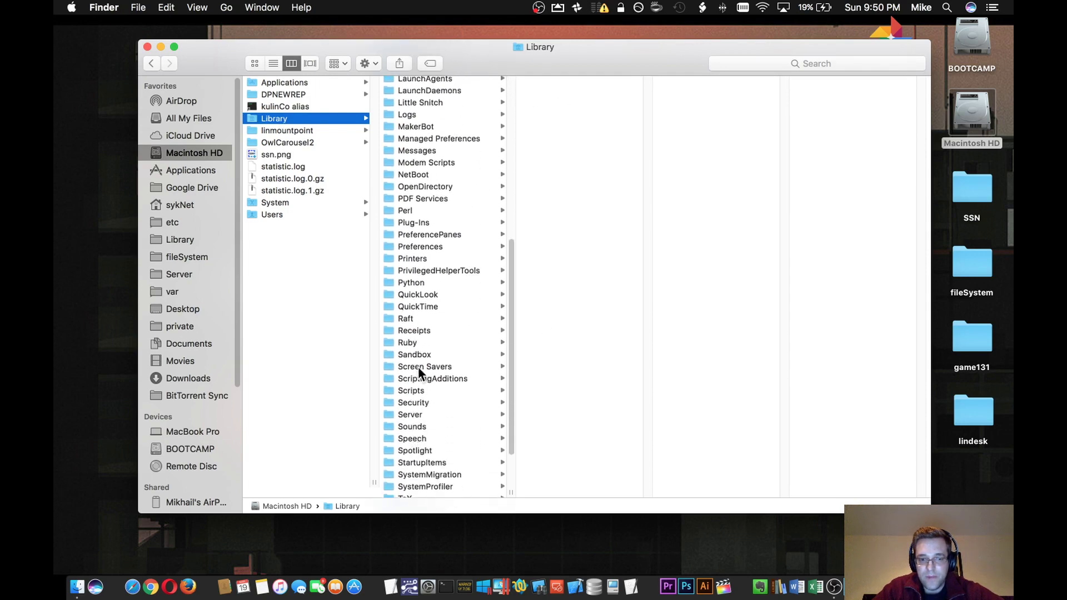
left_click(419, 248)
scroll(598, 391, "down", 15)
left_click(582, 468)
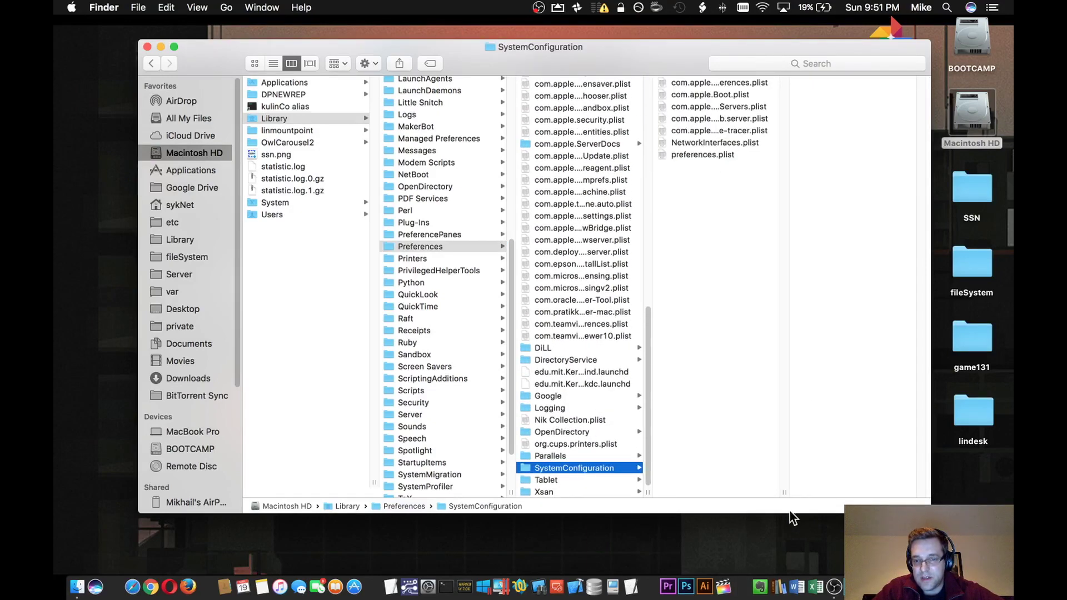
left_click_drag(782, 488, 854, 472)
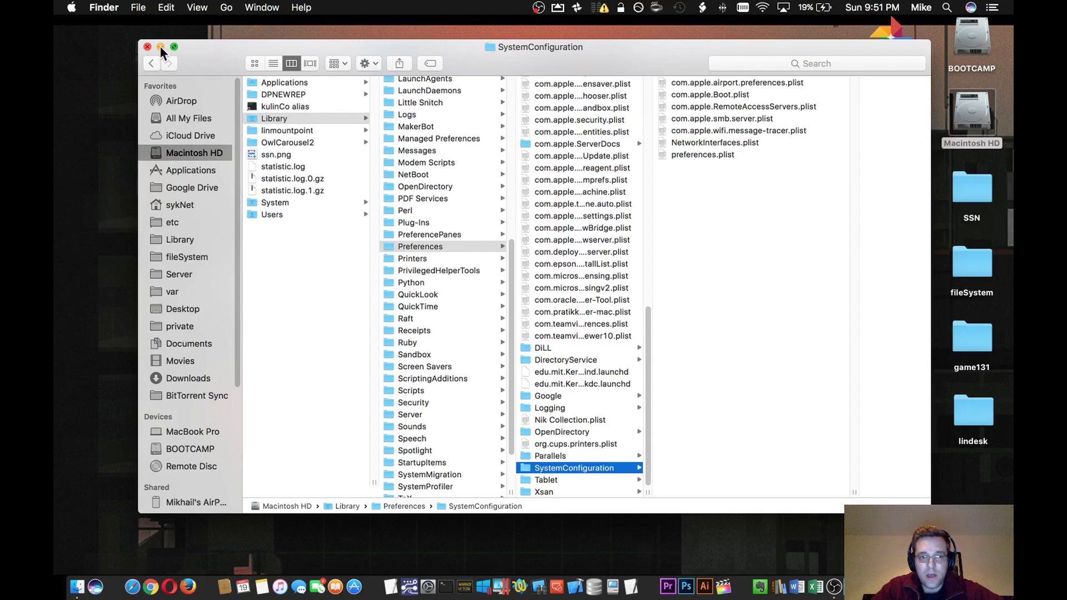
Step: Reopen the tempsysconfig backup folder from the desktop and place its window beside SystemConfiguration
left_click_drag(665, 52, 489, 38)
left_click_drag(759, 162, 898, 332)
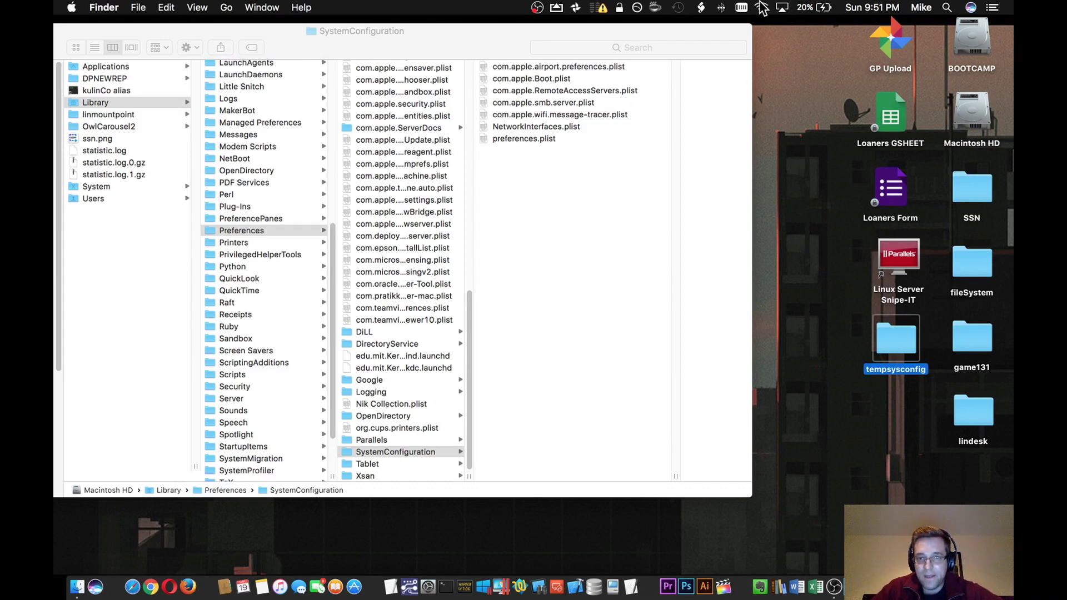
double_click(895, 348)
left_click_drag(482, 233, 691, 245)
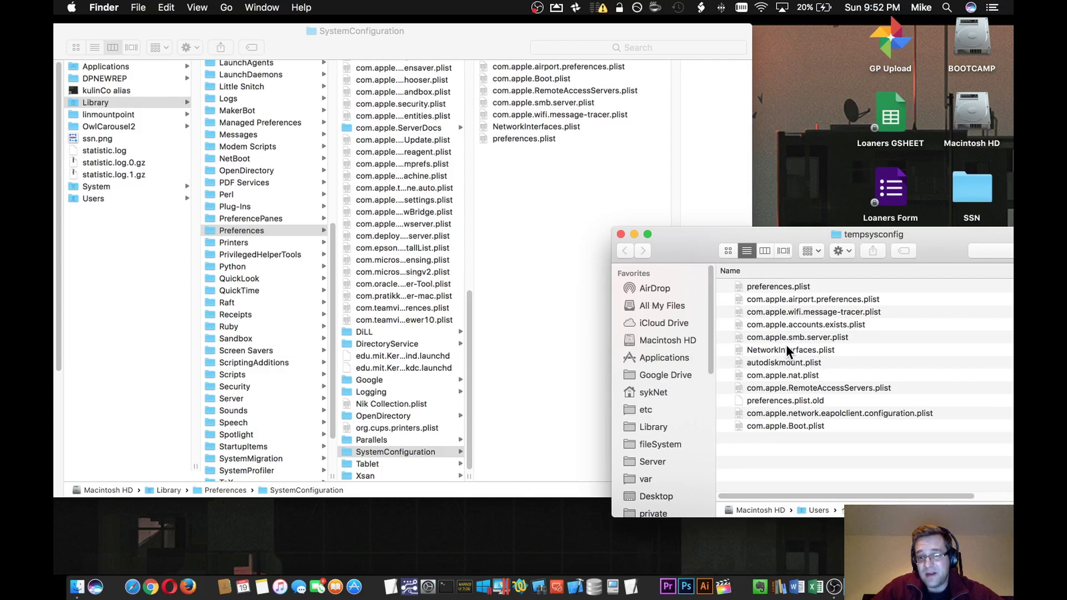
Step: Close the tempsysconfig window and move the tempsysconfig folder to the Trash
left_click(620, 234)
left_click(888, 337)
key("super+BackSpace")
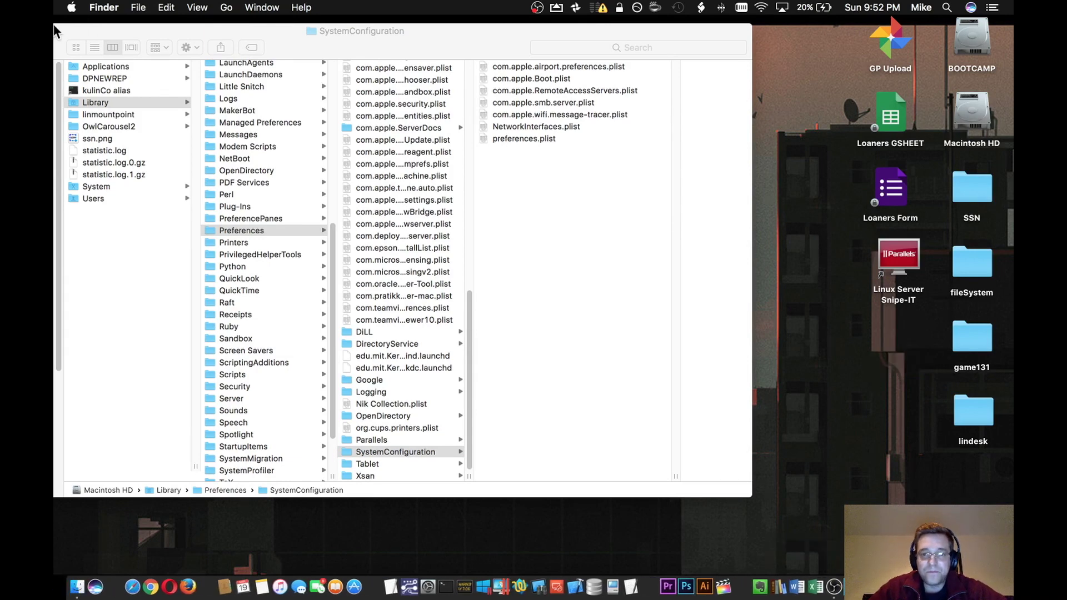
Step: Move the SystemConfiguration window aside and then close it
left_click_drag(62, 28, 268, 59)
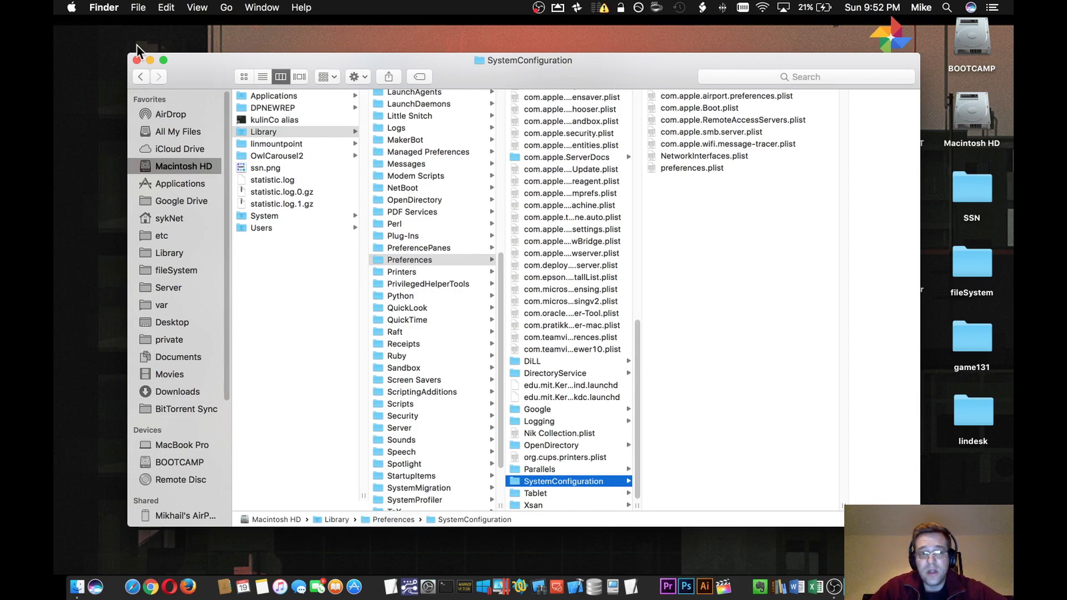
left_click(136, 60)
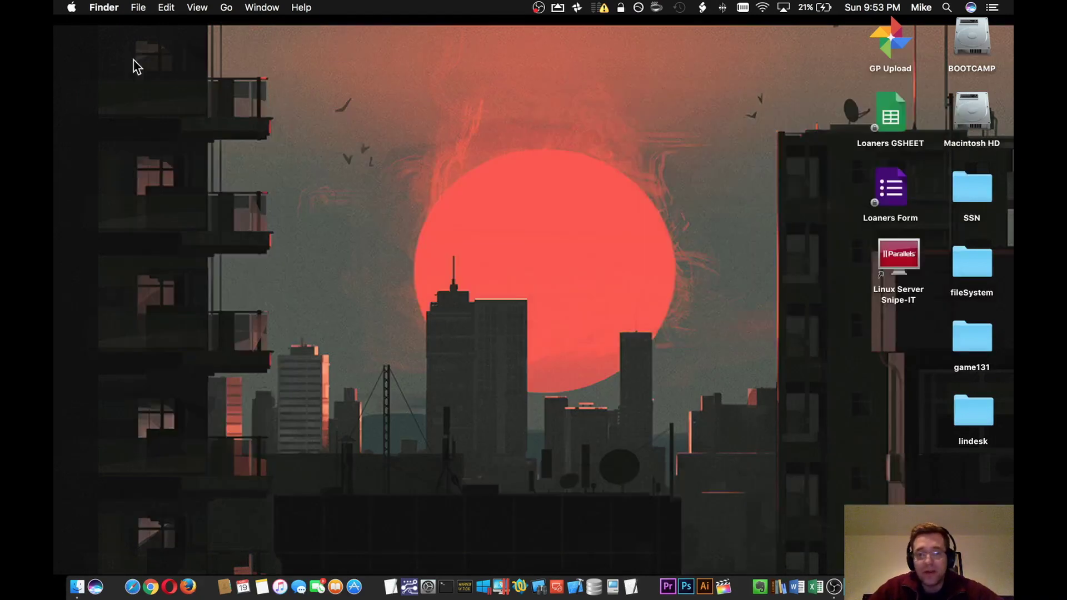